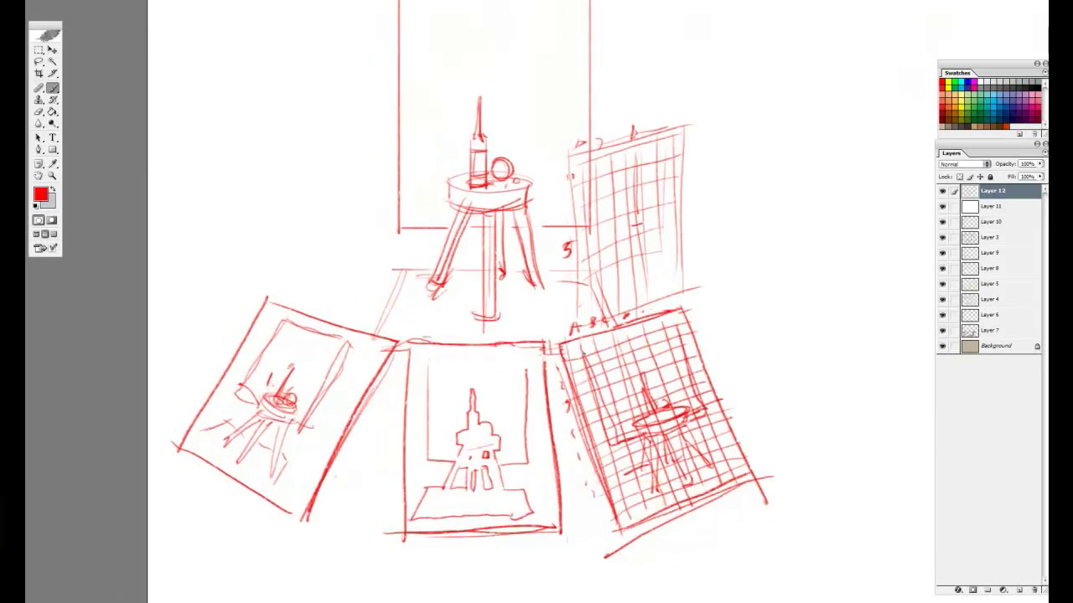
# Step: Write an underlined "2D" label above the leftmost tilted sketch, without a connecting line
pyautogui.moveTo(515, 302); pyautogui.dragTo(581, 332)
pyautogui.moveTo(445, 455); pyautogui.dragTo(443, 437)
pyautogui.moveTo(440, 246); pyautogui.dragTo(424, 304)
pyautogui.moveTo(344, 310); pyautogui.dragTo(385, 324)
pyautogui.moveTo(385, 325)
pyautogui.mouseDown()
pyautogui.moveTo(387, 295)
pyautogui.moveTo(349, 366)
pyautogui.mouseUp()
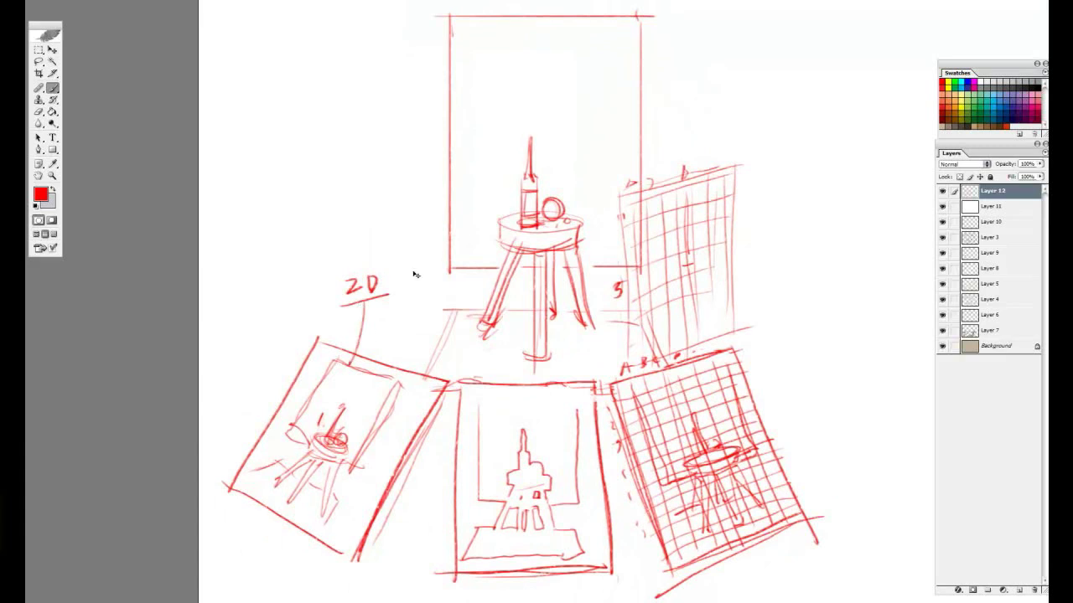
pyautogui.hotkey('ctrl', 'z')
# Step: Reinforce the edges of the background rectangle in the leftmost tilted sketch with darker strokes
pyautogui.moveTo(415, 274); pyautogui.dragTo(366, 259)
pyautogui.moveTo(283, 345)
pyautogui.mouseDown()
pyautogui.moveTo(350, 377)
pyautogui.moveTo(305, 448)
pyautogui.moveTo(268, 430)
pyautogui.moveTo(297, 448)
pyautogui.mouseUp()
pyautogui.moveTo(455, 391)
pyautogui.mouseDown()
pyautogui.moveTo(420, 358)
pyautogui.moveTo(396, 455)
pyautogui.moveTo(410, 480)
pyautogui.moveTo(386, 482)
pyautogui.mouseUp()
pyautogui.hotkey('ctrl', 'z')
pyautogui.moveTo(403, 448); pyautogui.dragTo(424, 466)
pyautogui.hotkey('ctrl', 'z')
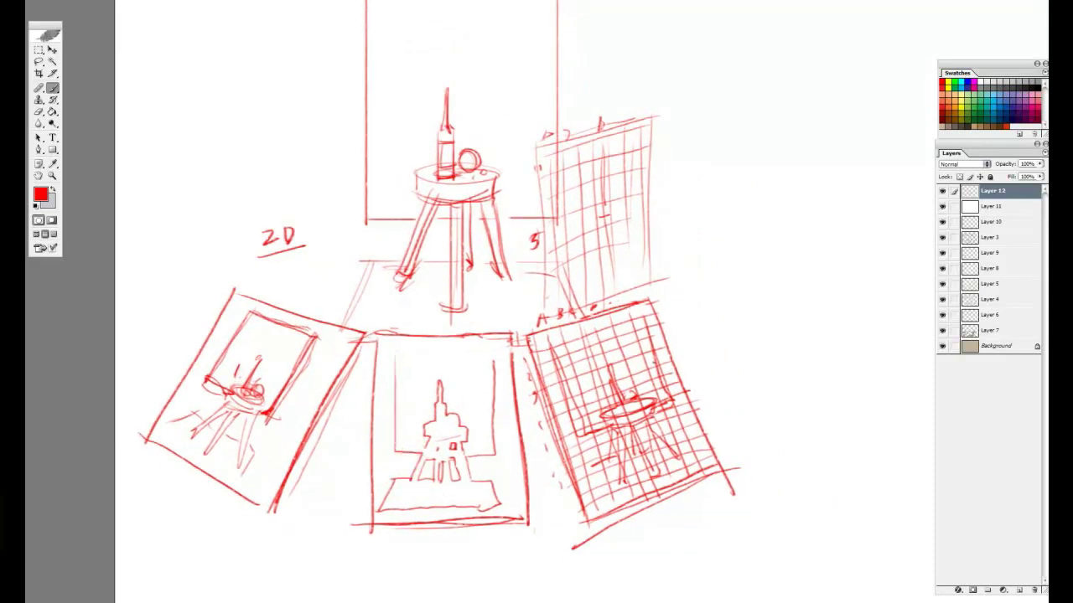
pyautogui.moveTo(520, 377); pyautogui.dragTo(505, 392)
pyautogui.moveTo(607, 340)
pyautogui.mouseDown()
pyautogui.moveTo(654, 468)
pyautogui.moveTo(591, 354)
pyautogui.moveTo(557, 376)
pyautogui.moveTo(577, 369)
pyautogui.moveTo(566, 389)
pyautogui.mouseUp()
pyautogui.hotkey('ctrl', 'z')
pyautogui.hotkey('ctrl', 'z')
pyautogui.hotkey('ctrl', 'z')
pyautogui.hotkey('ctrl', 'z')
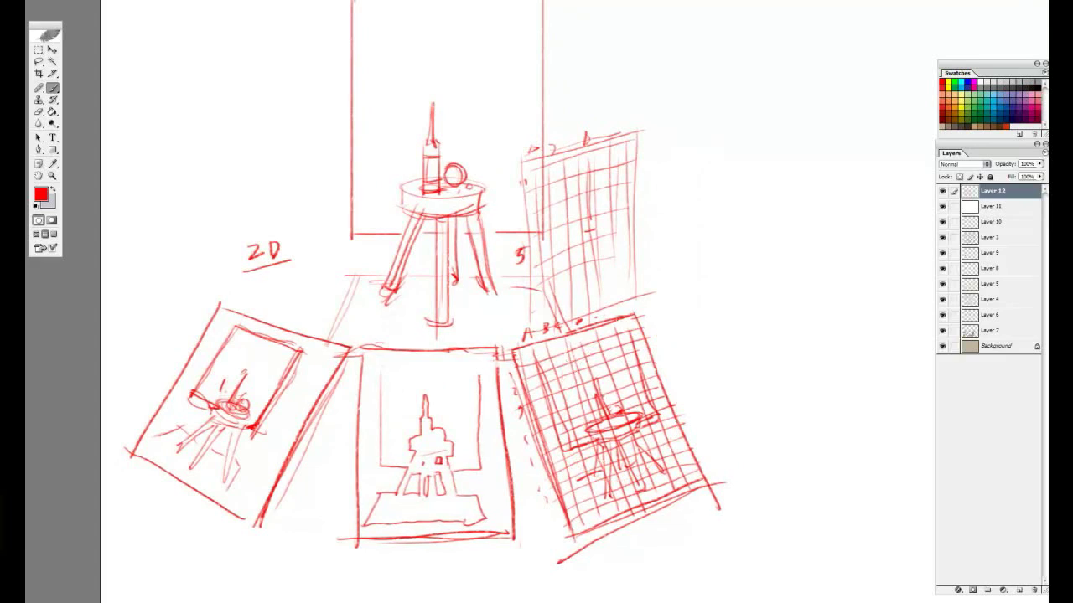
pyautogui.moveTo(312, 394); pyautogui.dragTo(546, 397)
pyautogui.hotkey('ctrl', 'z')
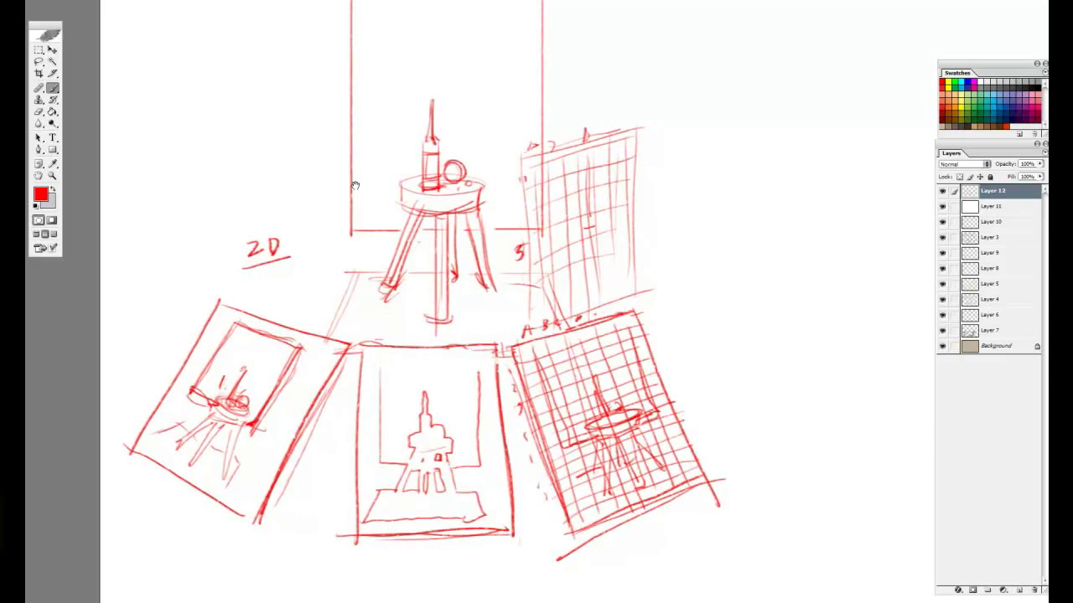
# Step: Circle the underlined "2D" label
pyautogui.moveTo(255, 228); pyautogui.dragTo(281, 228)
pyautogui.moveTo(572, 81)
pyautogui.mouseDown()
pyautogui.moveTo(495, 133)
pyautogui.moveTo(557, 132)
pyautogui.moveTo(446, 215)
pyautogui.mouseUp()
pyautogui.hotkey('ctrl', 'alt', 'z')
pyautogui.moveTo(289, 153)
pyautogui.mouseDown()
pyautogui.moveTo(474, 337)
pyautogui.moveTo(321, 352)
pyautogui.moveTo(310, 335)
pyautogui.moveTo(550, 309)
pyautogui.mouseUp()
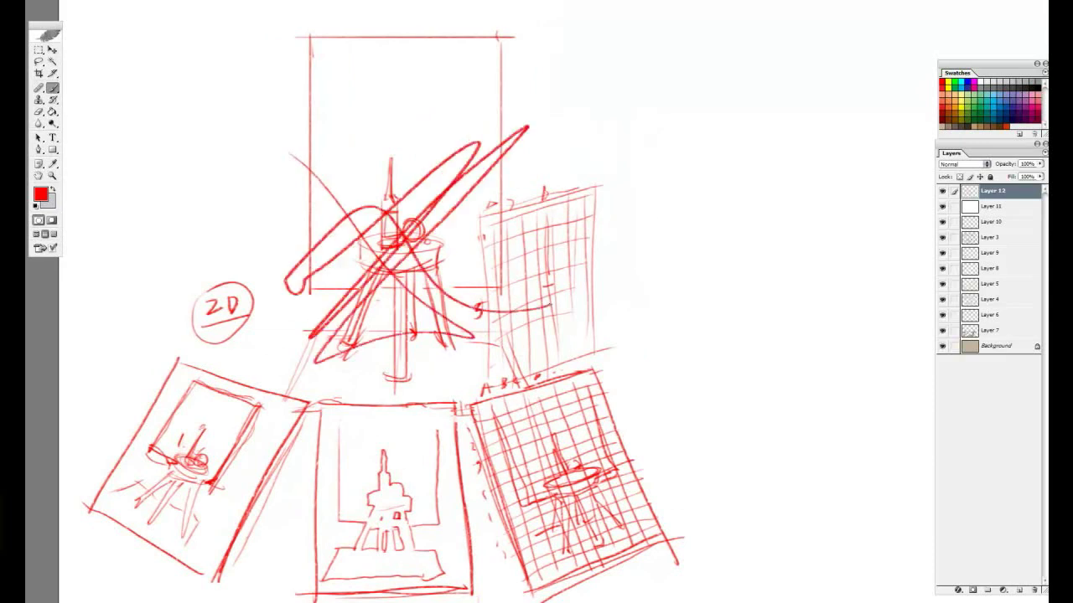
pyautogui.hotkey('ctrl', 'z')
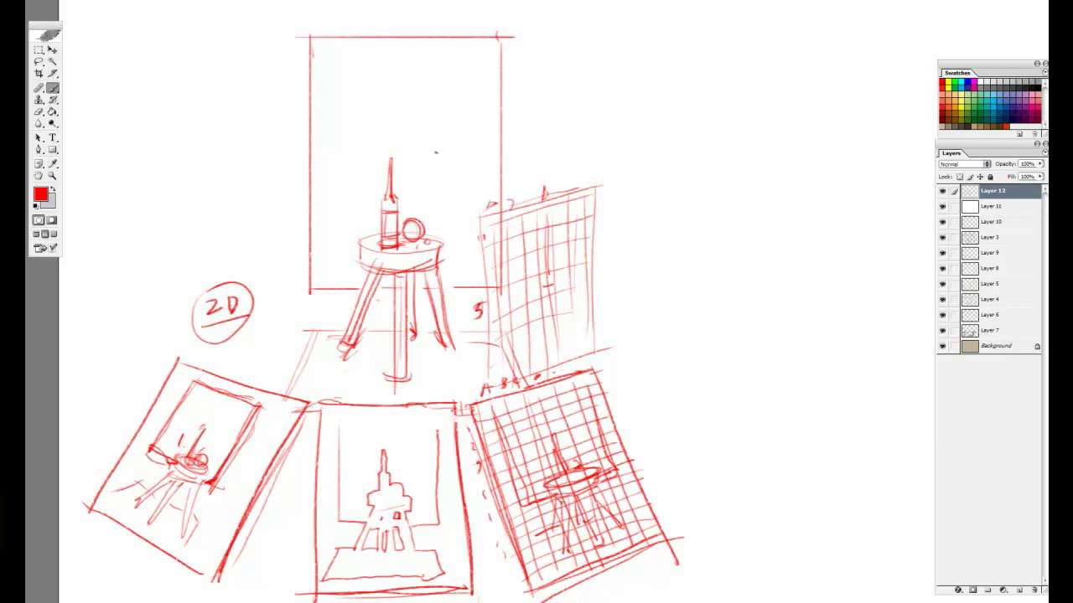
# Step: Write a "3D" label above the upright grid, beside the large background panel
pyautogui.moveTo(401, 262); pyautogui.dragTo(415, 246)
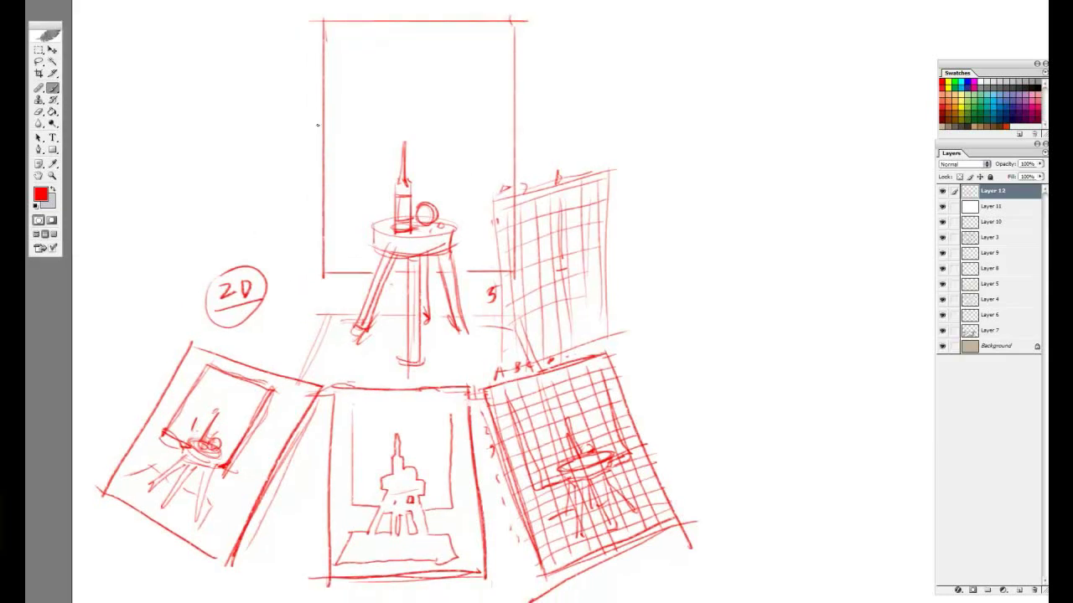
pyautogui.moveTo(318, 125); pyautogui.dragTo(257, 182)
pyautogui.moveTo(490, 185)
pyautogui.mouseDown()
pyautogui.moveTo(491, 197)
pyautogui.moveTo(507, 196)
pyautogui.mouseUp()
pyautogui.moveTo(507, 182); pyautogui.dragTo(508, 196)
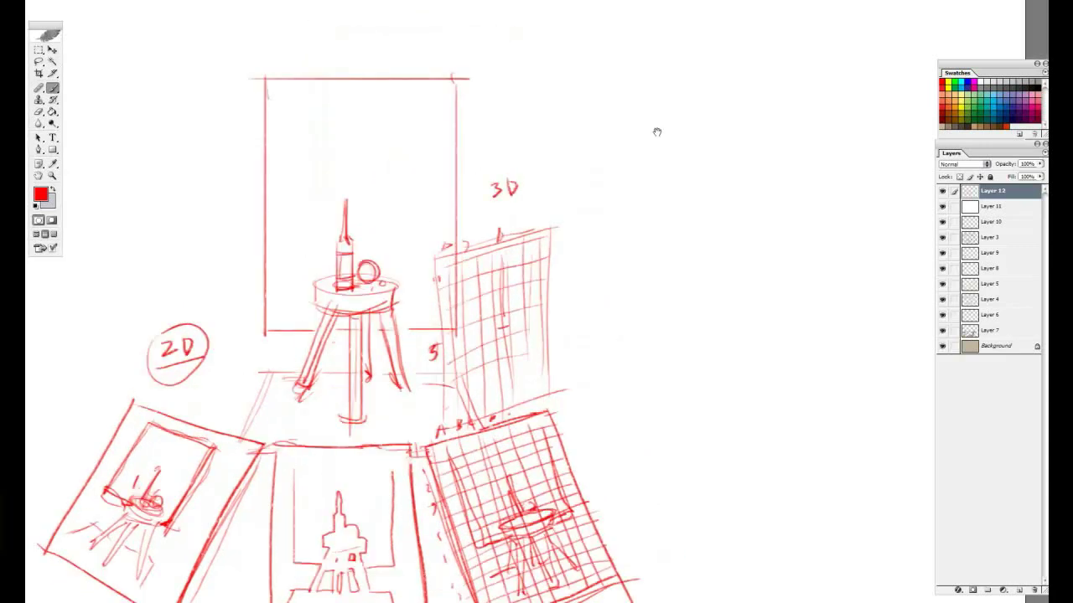
# Step: Draw a large empty tilted frame to the right of the gridded sketch
pyautogui.moveTo(672, 263)
pyautogui.mouseDown()
pyautogui.moveTo(587, 216)
pyautogui.moveTo(553, 173)
pyautogui.mouseUp()
pyautogui.moveTo(455, 271)
pyautogui.mouseDown()
pyautogui.moveTo(617, 203)
pyautogui.moveTo(603, 521)
pyautogui.mouseUp()
pyautogui.moveTo(617, 203); pyautogui.dragTo(744, 377)
pyautogui.hotkey('ctrl', 'z')
pyautogui.moveTo(607, 200)
pyautogui.mouseDown()
pyautogui.moveTo(668, 294)
pyautogui.moveTo(793, 454)
pyautogui.moveTo(747, 418)
pyautogui.mouseUp()
pyautogui.moveTo(606, 201)
pyautogui.mouseDown()
pyautogui.moveTo(771, 454)
pyautogui.moveTo(693, 297)
pyautogui.moveTo(780, 428)
pyautogui.mouseUp()
# Step: Erase the stray strokes along the new frame's right edge, then touch up its top corner and left edge with the brush
pyautogui.press('e')
pyautogui.moveTo(616, 217); pyautogui.dragTo(721, 387)
pyautogui.moveTo(671, 306); pyautogui.dragTo(742, 419)
pyautogui.press('b')
pyautogui.moveTo(617, 198); pyautogui.dragTo(627, 209)
pyautogui.moveTo(457, 275); pyautogui.dragTo(557, 470)
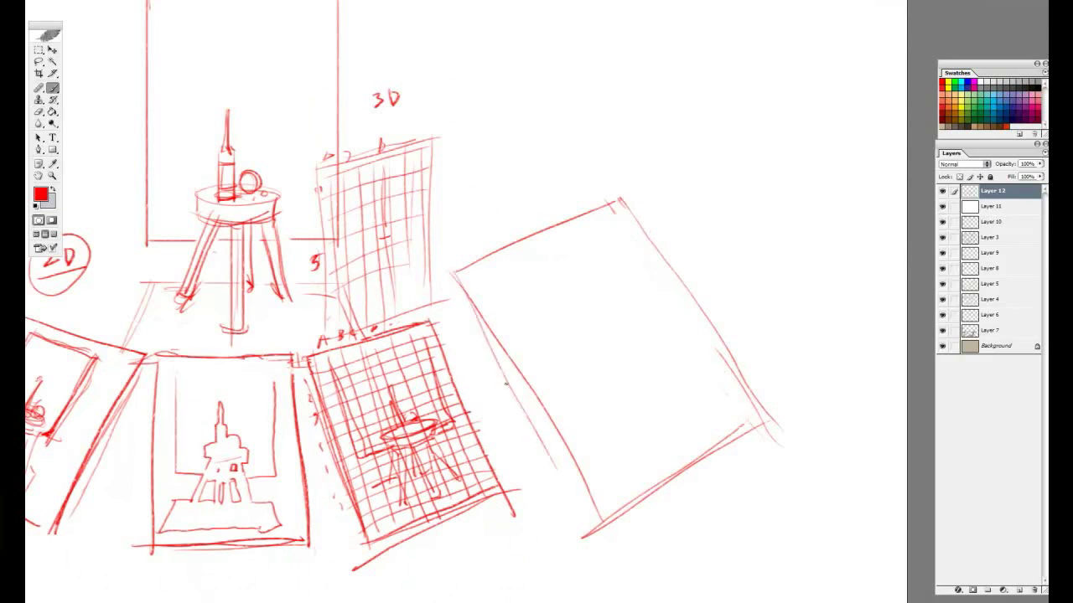
pyautogui.moveTo(464, 287); pyautogui.dragTo(599, 506)
# Step: Erase the overshooting marks at the new frame's top corner and along its right edge
pyautogui.moveTo(513, 310); pyautogui.dragTo(631, 310)
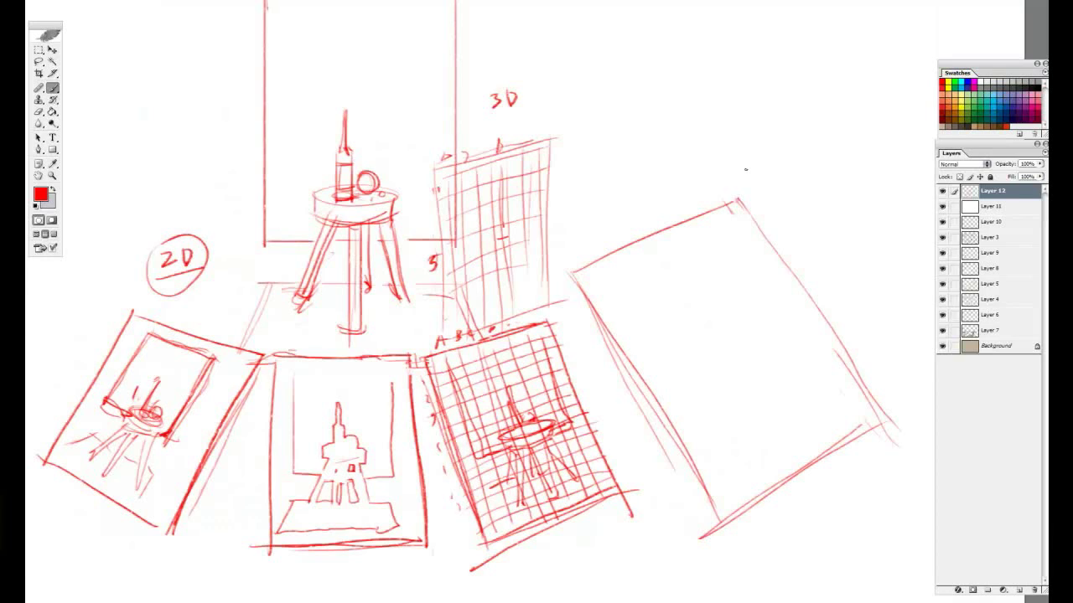
pyautogui.press('e')
pyautogui.moveTo(726, 216); pyautogui.dragTo(730, 211)
pyautogui.moveTo(835, 268); pyautogui.dragTo(793, 240)
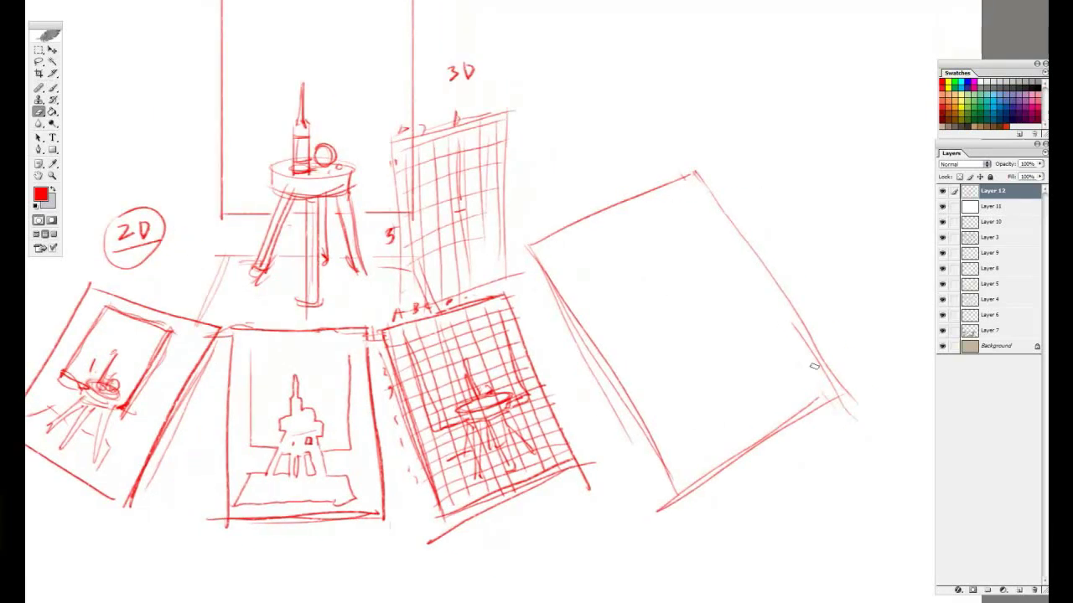
pyautogui.moveTo(814, 366)
pyautogui.mouseDown()
pyautogui.moveTo(796, 347)
pyautogui.moveTo(816, 365)
pyautogui.mouseUp()
# Step: Draw a horizontal eye-level line just above the front-view bottle and a matching horizon line across the new tilted frame
pyautogui.press('b')
pyautogui.moveTo(617, 337); pyautogui.dragTo(766, 274)
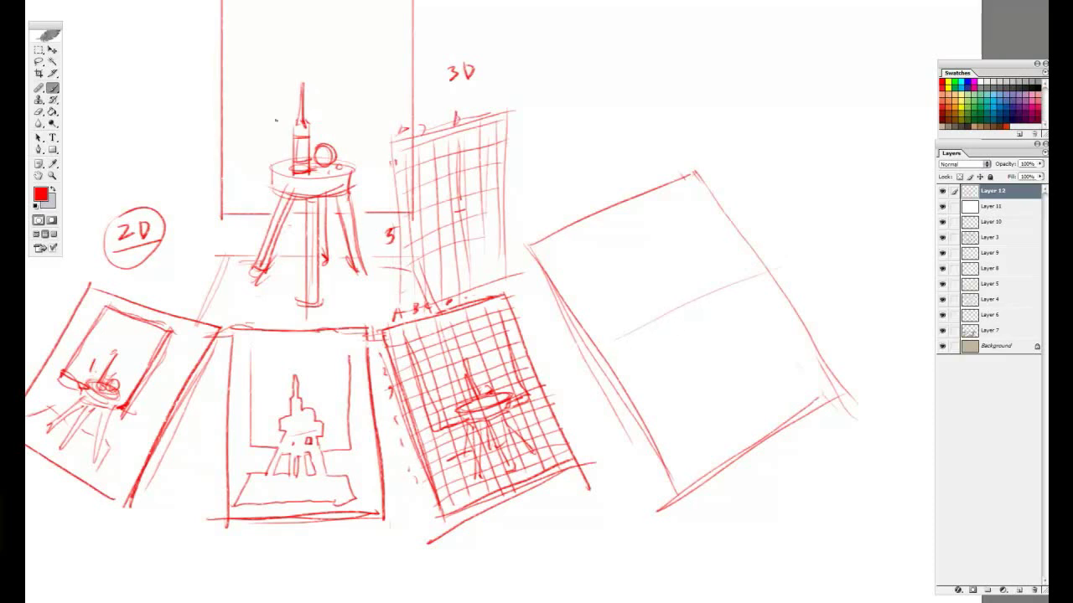
pyautogui.moveTo(198, 87)
pyautogui.mouseDown()
pyautogui.moveTo(591, 87)
pyautogui.moveTo(94, 78)
pyautogui.mouseUp()
pyautogui.hotkey('ctrl', 'z')
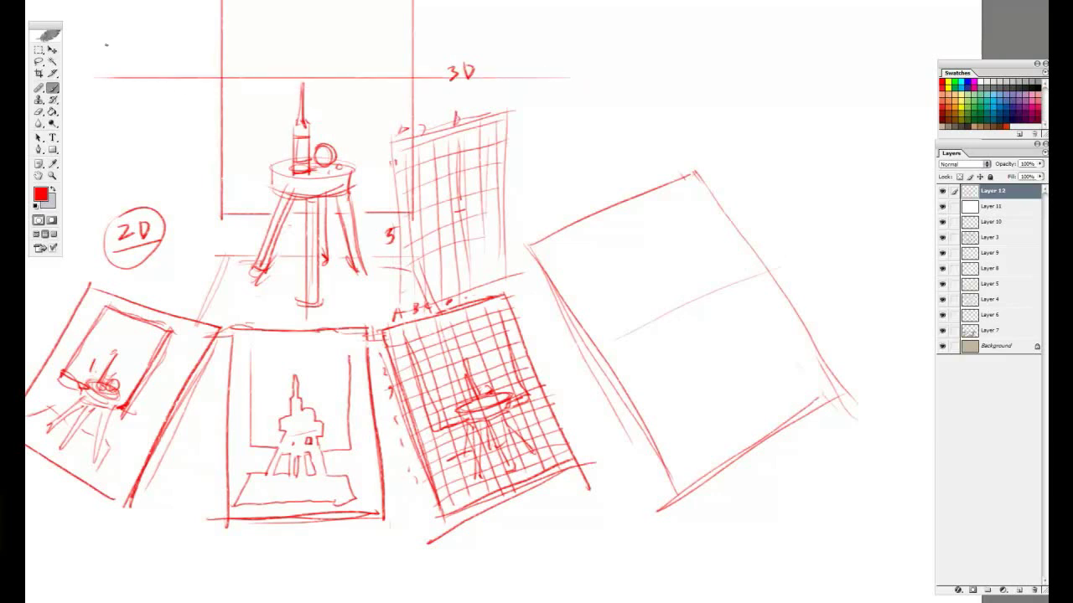
pyautogui.moveTo(568, 359); pyautogui.dragTo(791, 253)
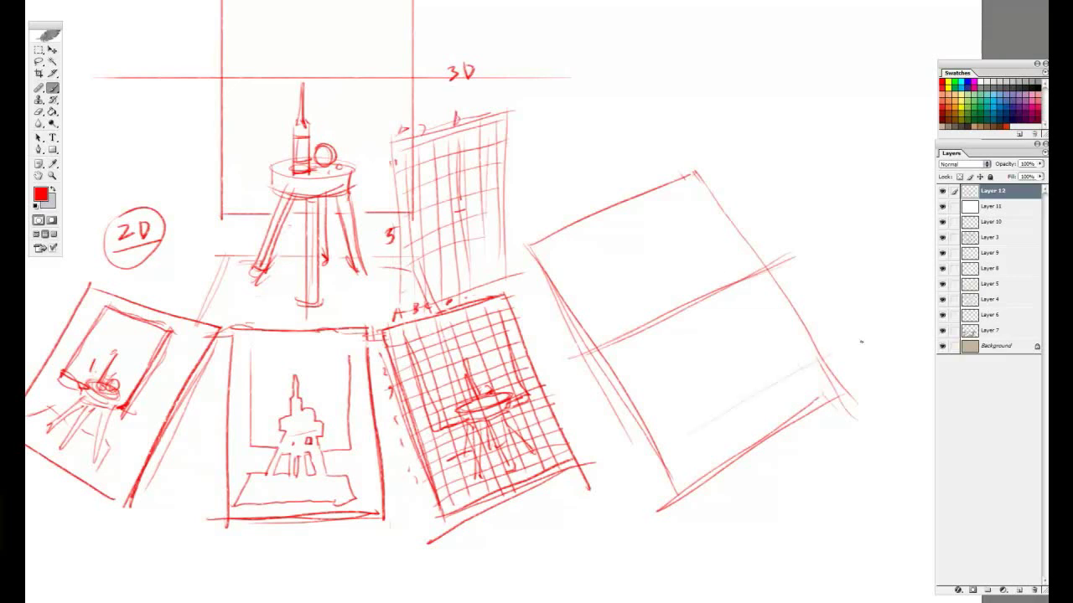
# Step: Block in the stool's top plane in perspective just below the horizon line in the new frame
pyautogui.moveTo(648, 389); pyautogui.dragTo(825, 241)
pyautogui.hotkey('ctrl', 'z')
pyautogui.moveTo(661, 348)
pyautogui.mouseDown()
pyautogui.moveTo(728, 306)
pyautogui.moveTo(694, 336)
pyautogui.moveTo(688, 326)
pyautogui.moveTo(711, 312)
pyautogui.moveTo(656, 347)
pyautogui.moveTo(749, 318)
pyautogui.mouseUp()
pyautogui.moveTo(680, 325); pyautogui.dragTo(596, 379)
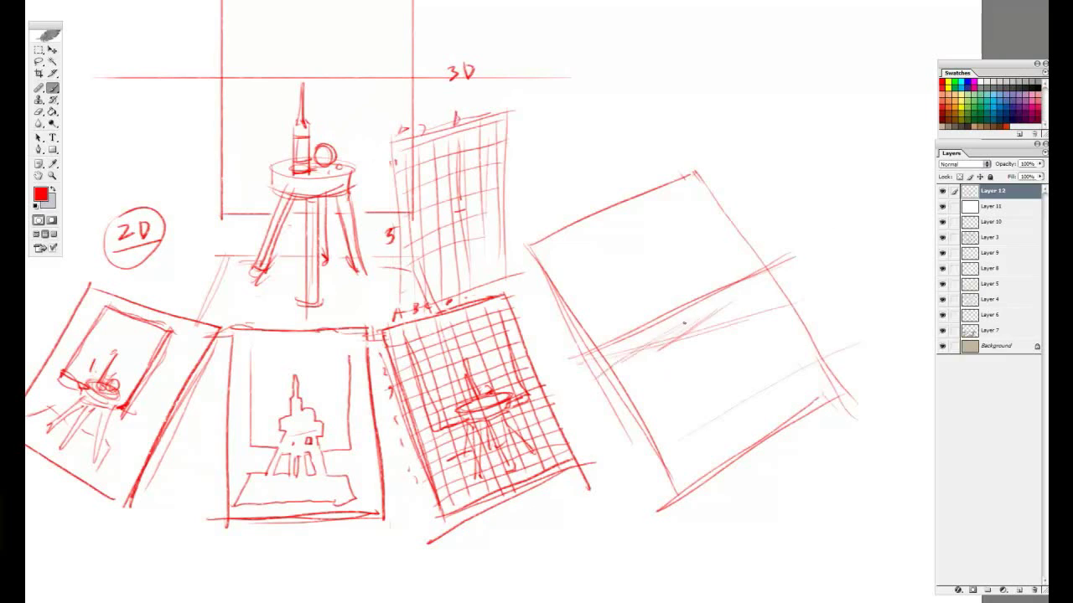
pyautogui.moveTo(709, 311)
pyautogui.mouseDown()
pyautogui.moveTo(689, 317)
pyautogui.moveTo(731, 307)
pyautogui.mouseUp()
pyautogui.moveTo(732, 307)
pyautogui.mouseDown()
pyautogui.moveTo(701, 337)
pyautogui.moveTo(682, 323)
pyautogui.mouseUp()
# Step: Extend the stool's bounding box with vertical edges down to the front edges of its base, and restate the top plane
pyautogui.moveTo(695, 313)
pyautogui.mouseDown()
pyautogui.moveTo(671, 333)
pyautogui.moveTo(687, 430)
pyautogui.mouseUp()
pyautogui.moveTo(704, 342); pyautogui.dragTo(734, 411)
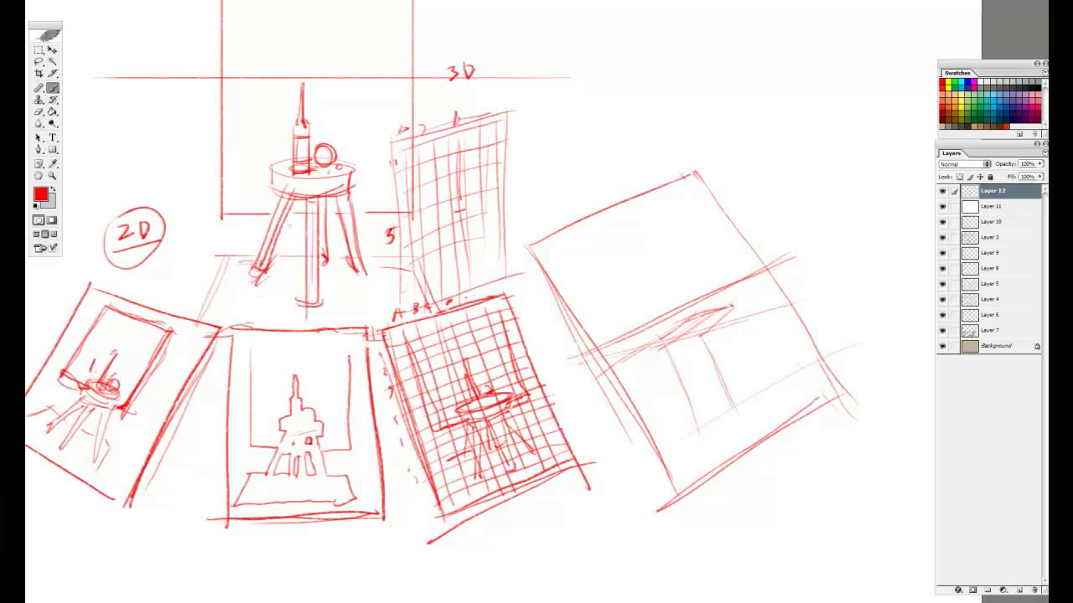
pyautogui.moveTo(741, 325)
pyautogui.mouseDown()
pyautogui.moveTo(761, 387)
pyautogui.moveTo(740, 417)
pyautogui.moveTo(696, 423)
pyautogui.mouseUp()
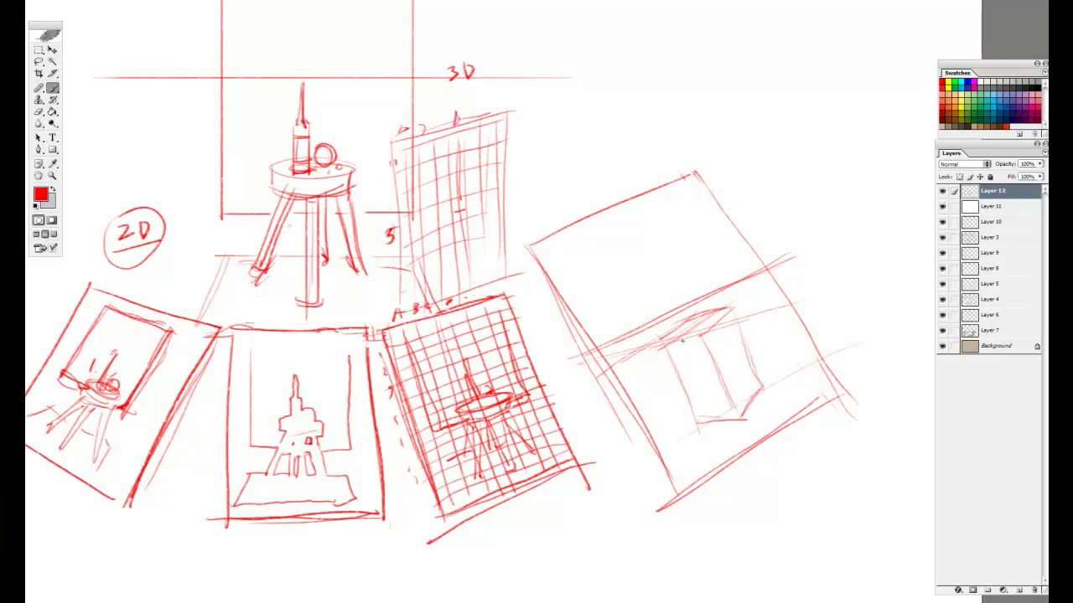
pyautogui.moveTo(654, 340); pyautogui.dragTo(722, 313)
pyautogui.moveTo(665, 347)
pyautogui.mouseDown()
pyautogui.moveTo(708, 341)
pyautogui.moveTo(709, 327)
pyautogui.mouseUp()
# Step: Mark the front-view stool's height with a vertical bracket and its width with a horizontal line above the seat
pyautogui.moveTo(279, 177)
pyautogui.mouseDown()
pyautogui.moveTo(413, 186)
pyautogui.moveTo(573, 223)
pyautogui.moveTo(547, 214)
pyautogui.moveTo(547, 332)
pyautogui.mouseUp()
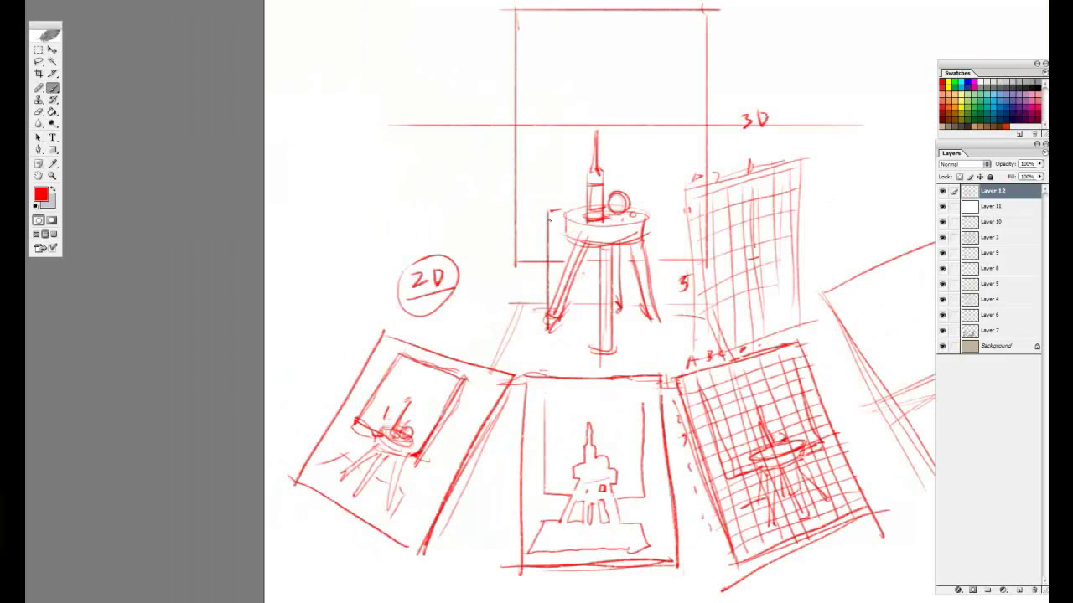
pyautogui.moveTo(549, 209)
pyautogui.mouseDown()
pyautogui.moveTo(546, 325)
pyautogui.moveTo(561, 334)
pyautogui.mouseUp()
pyautogui.moveTo(565, 201); pyautogui.dragTo(652, 202)
pyautogui.moveTo(819, 119); pyautogui.dragTo(512, 71)
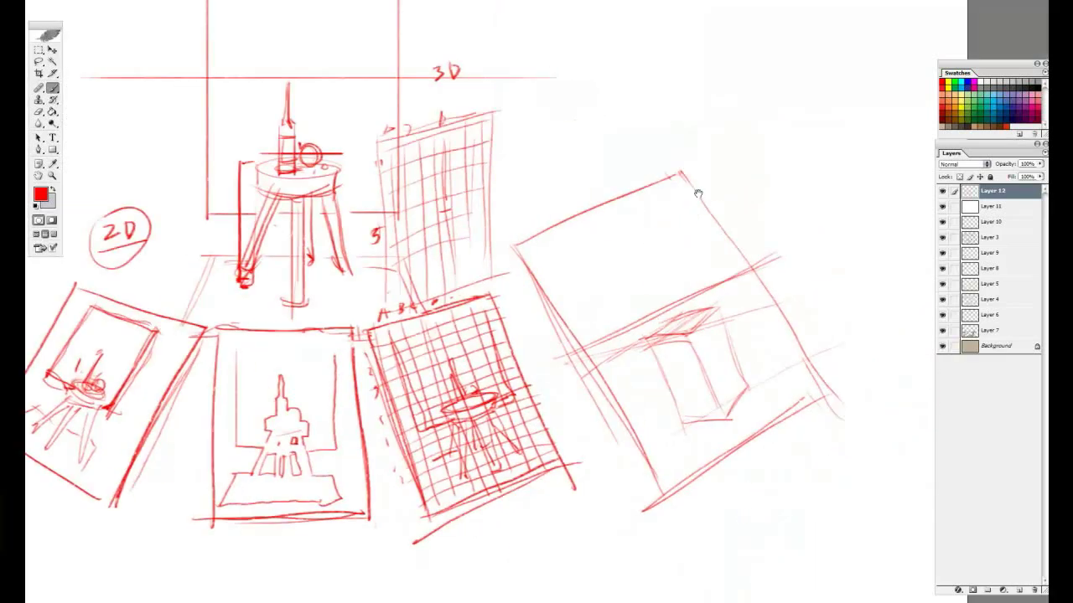
# Step: Darken the bounding box's top plane and left vertical edge, and complete its base plane in perspective
pyautogui.moveTo(675, 315); pyautogui.dragTo(644, 338)
pyautogui.moveTo(636, 339)
pyautogui.mouseDown()
pyautogui.moveTo(692, 336)
pyautogui.moveTo(713, 308)
pyautogui.mouseUp()
pyautogui.moveTo(642, 340)
pyautogui.mouseDown()
pyautogui.moveTo(692, 338)
pyautogui.moveTo(665, 383)
pyautogui.moveTo(680, 429)
pyautogui.mouseUp()
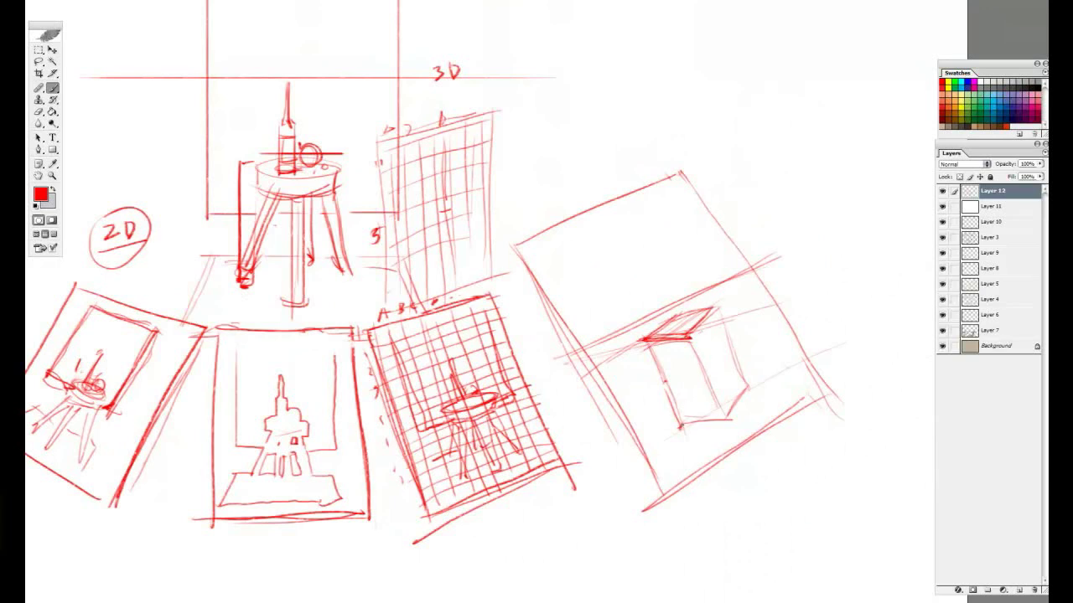
pyautogui.moveTo(677, 428)
pyautogui.mouseDown()
pyautogui.moveTo(729, 420)
pyautogui.moveTo(757, 382)
pyautogui.moveTo(701, 391)
pyautogui.moveTo(744, 385)
pyautogui.mouseUp()
pyautogui.moveTo(698, 392)
pyautogui.mouseDown()
pyautogui.moveTo(667, 372)
pyautogui.moveTo(635, 410)
pyautogui.mouseUp()
pyautogui.moveTo(636, 410); pyautogui.dragTo(704, 409)
pyautogui.moveTo(733, 359)
pyautogui.mouseDown()
pyautogui.moveTo(718, 392)
pyautogui.moveTo(730, 360)
pyautogui.moveTo(722, 356)
pyautogui.mouseUp()
pyautogui.moveTo(601, 290); pyautogui.dragTo(629, 295)
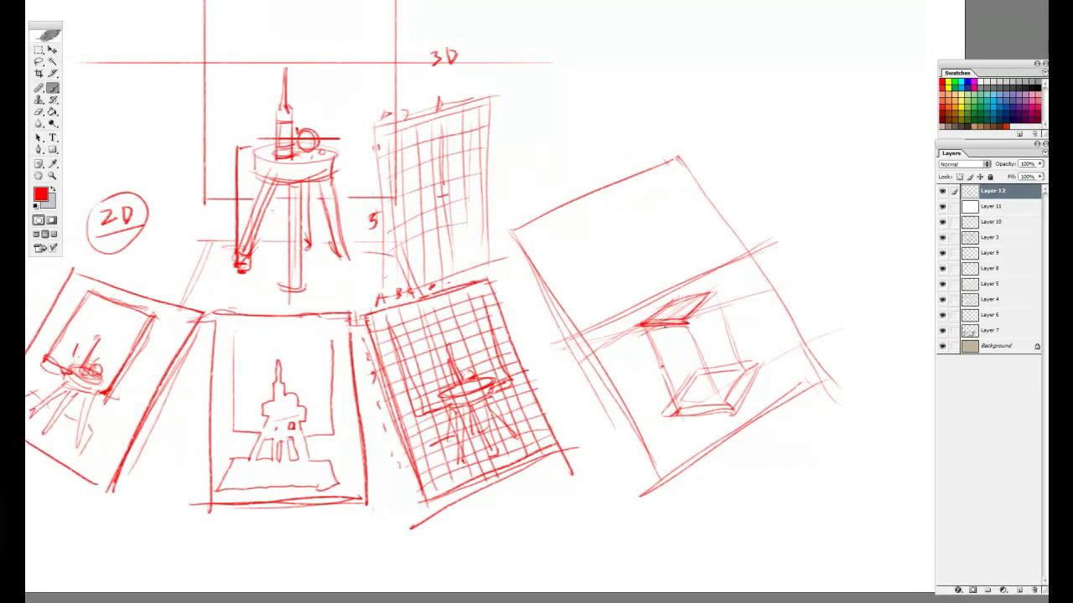
# Step: Draw the round seat as an ellipse inside the box's top plane, with a band below for its thickness
pyautogui.moveTo(670, 327); pyautogui.dragTo(670, 337)
pyautogui.moveTo(656, 339)
pyautogui.mouseDown()
pyautogui.moveTo(687, 341)
pyautogui.moveTo(718, 307)
pyautogui.mouseUp()
pyautogui.moveTo(719, 307); pyautogui.dragTo(701, 331)
pyautogui.moveTo(352, 154); pyautogui.dragTo(404, 187)
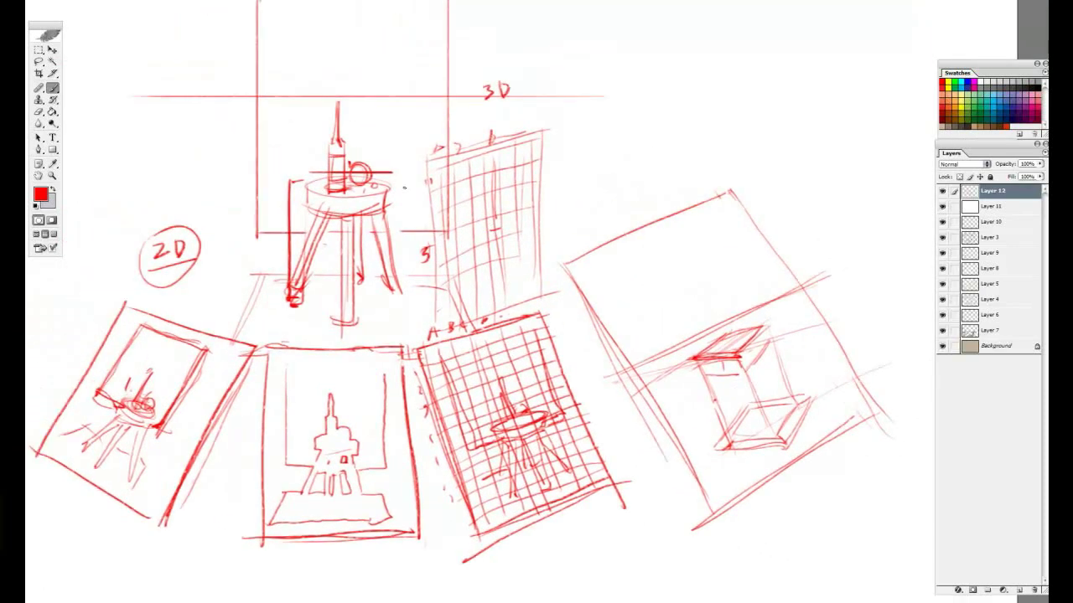
pyautogui.moveTo(684, 275); pyautogui.dragTo(598, 210)
pyautogui.moveTo(660, 271)
pyautogui.mouseDown()
pyautogui.moveTo(624, 290)
pyautogui.moveTo(669, 270)
pyautogui.moveTo(672, 287)
pyautogui.mouseUp()
pyautogui.moveTo(639, 309); pyautogui.dragTo(676, 286)
pyautogui.moveTo(623, 288); pyautogui.dragTo(629, 308)
pyautogui.moveTo(712, 312); pyautogui.dragTo(648, 330)
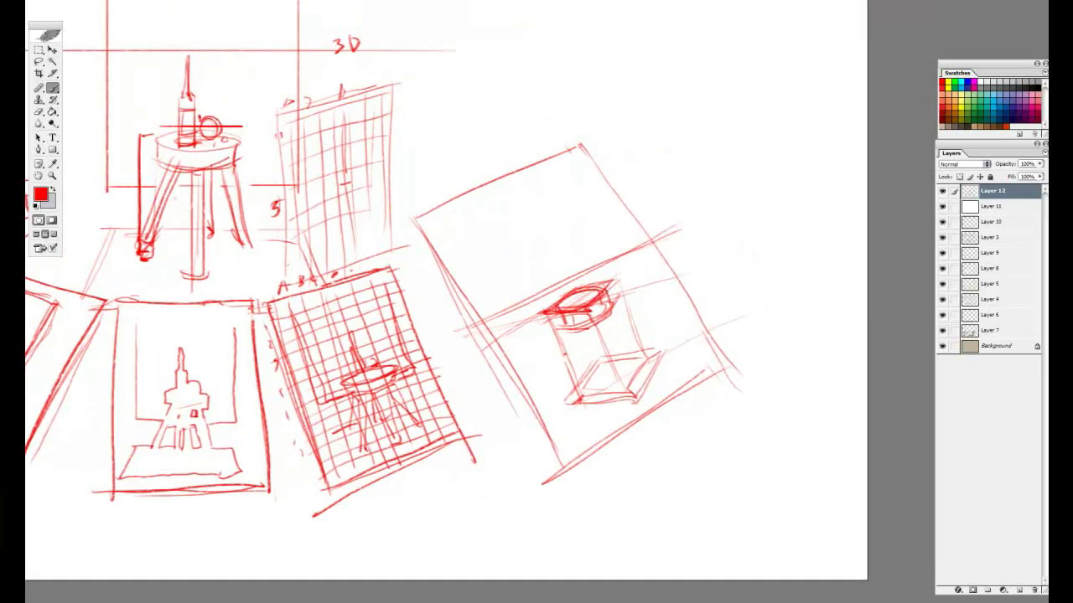
# Step: Draw a base ellipse inside the box's floor plane and run the stool's legs from the seat down to it
pyautogui.moveTo(224, 221); pyautogui.dragTo(359, 262)
pyautogui.moveTo(734, 407); pyautogui.dragTo(665, 357)
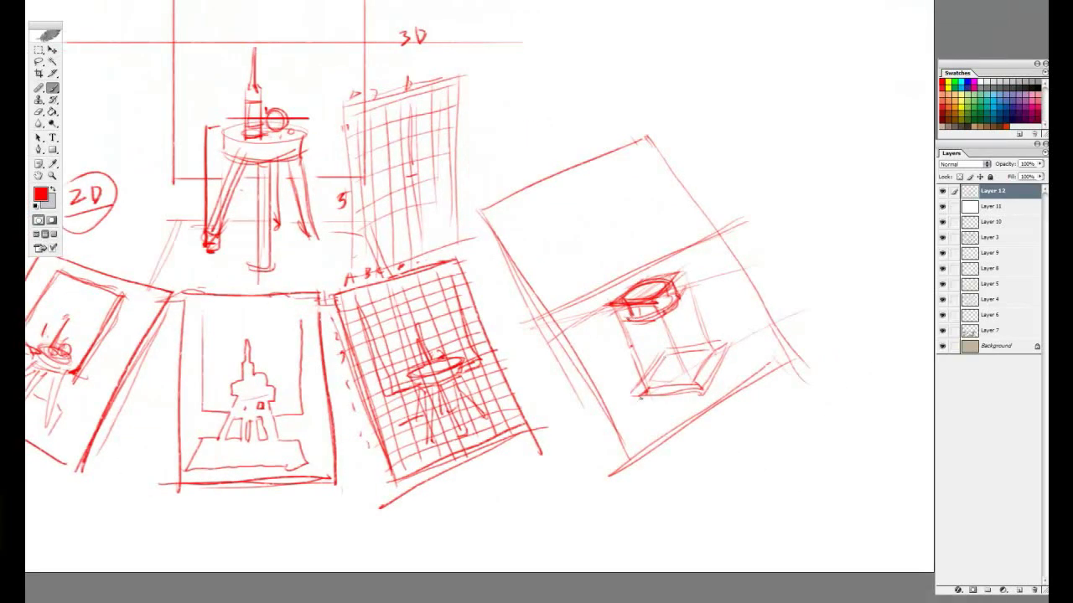
pyautogui.moveTo(650, 389)
pyautogui.mouseDown()
pyautogui.moveTo(718, 359)
pyautogui.moveTo(668, 361)
pyautogui.moveTo(647, 386)
pyautogui.mouseUp()
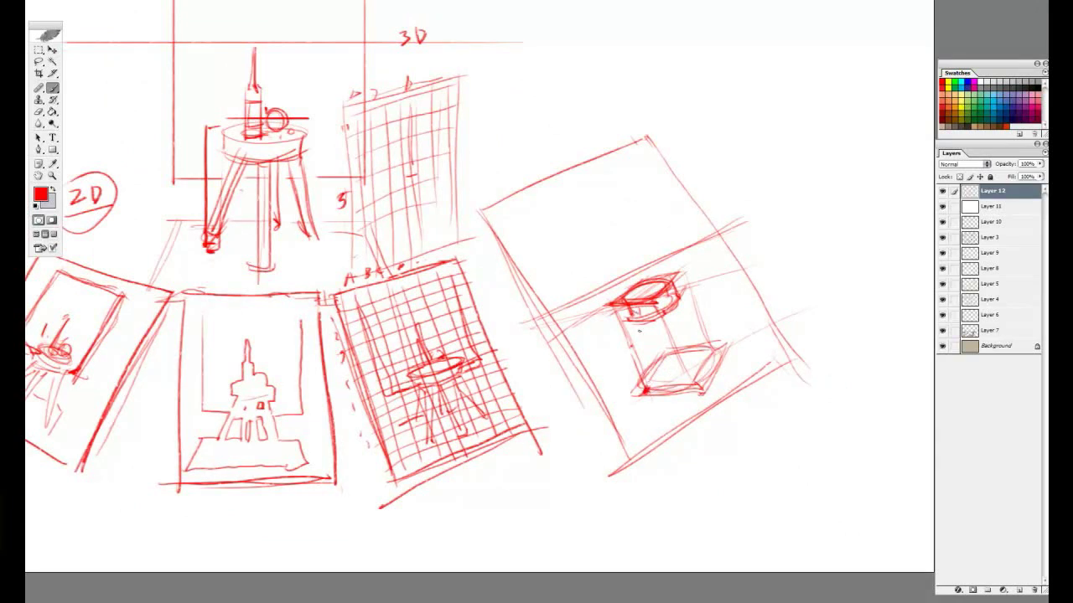
pyautogui.moveTo(639, 323); pyautogui.dragTo(645, 389)
pyautogui.moveTo(672, 315); pyautogui.dragTo(688, 391)
pyautogui.moveTo(679, 340); pyautogui.dragTo(702, 389)
pyautogui.moveTo(681, 303); pyautogui.dragTo(709, 354)
pyautogui.moveTo(650, 315); pyautogui.dragTo(669, 362)
pyautogui.moveTo(659, 315); pyautogui.dragTo(676, 353)
# Step: Sketch the bottle and the small ball on the perspective stool's seat
pyautogui.moveTo(307, 95)
pyautogui.mouseDown()
pyautogui.moveTo(461, 193)
pyautogui.moveTo(362, 144)
pyautogui.mouseUp()
pyautogui.moveTo(692, 336); pyautogui.dragTo(695, 340)
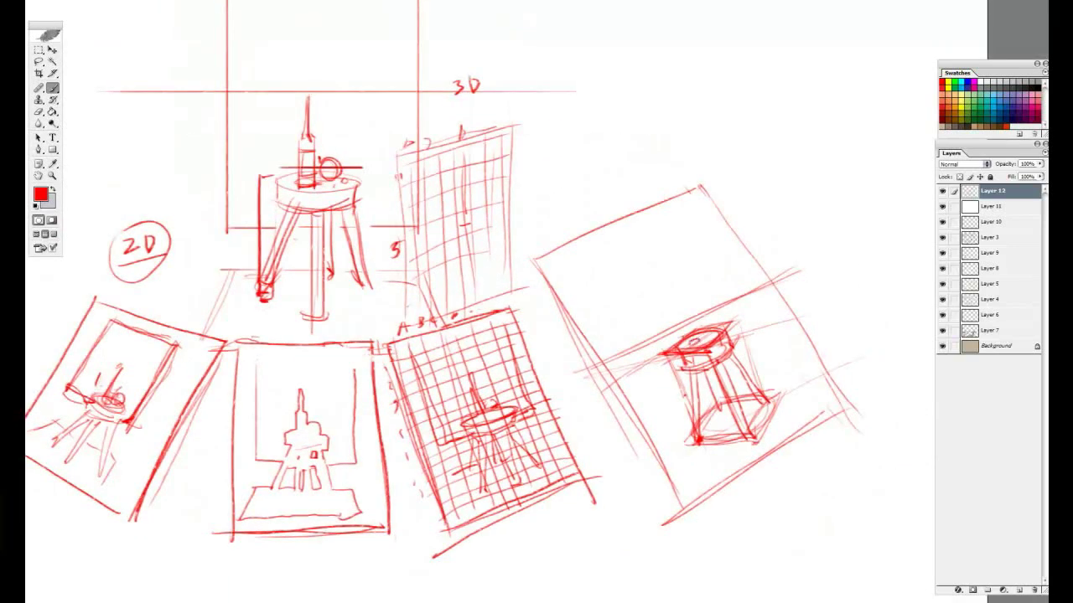
pyautogui.moveTo(667, 287)
pyautogui.mouseDown()
pyautogui.moveTo(675, 310)
pyautogui.moveTo(708, 328)
pyautogui.mouseUp()
pyautogui.moveTo(706, 325); pyautogui.dragTo(729, 309)
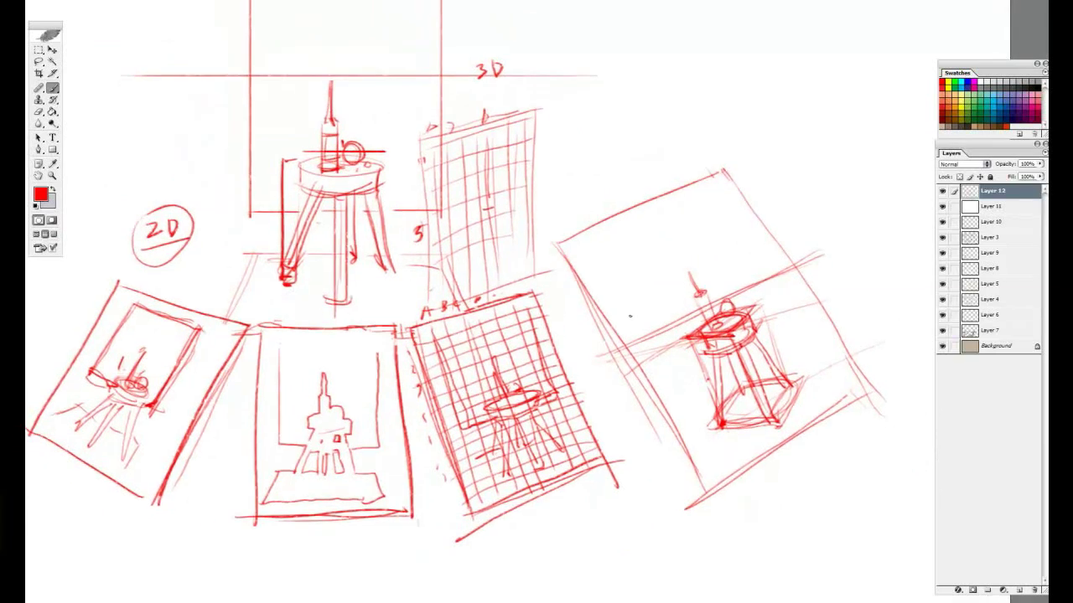
# Step: Mark a level with horizontal strokes across the front-view stool's legs, between the panel's lower edge and the floor's back edge
pyautogui.moveTo(198, 237); pyautogui.dragTo(342, 241)
pyautogui.moveTo(290, 202); pyautogui.dragTo(580, 324)
pyautogui.moveTo(531, 354)
pyautogui.mouseDown()
pyautogui.moveTo(632, 359)
pyautogui.moveTo(552, 375)
pyautogui.moveTo(557, 356)
pyautogui.mouseUp()
pyautogui.moveTo(897, 331); pyautogui.dragTo(448, 191)
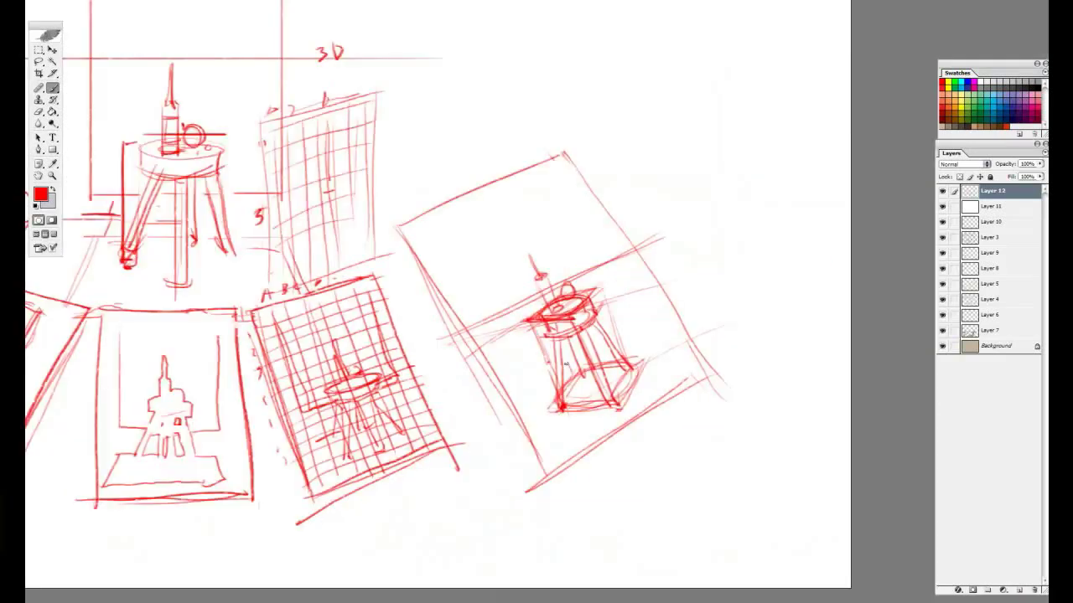
# Step: Mark the matching level in perspective with short slanted strokes on both sides of the perspective stool's legs
pyautogui.moveTo(530, 368); pyautogui.dragTo(545, 367)
pyautogui.moveTo(604, 346); pyautogui.dragTo(620, 337)
pyautogui.moveTo(625, 336); pyautogui.dragTo(635, 329)
pyautogui.moveTo(554, 364)
pyautogui.mouseDown()
pyautogui.moveTo(530, 381)
pyautogui.moveTo(540, 362)
pyautogui.mouseUp()
pyautogui.moveTo(597, 342); pyautogui.dragTo(646, 319)
pyautogui.moveTo(529, 371); pyautogui.dragTo(548, 361)
pyautogui.moveTo(620, 331); pyautogui.dragTo(641, 322)
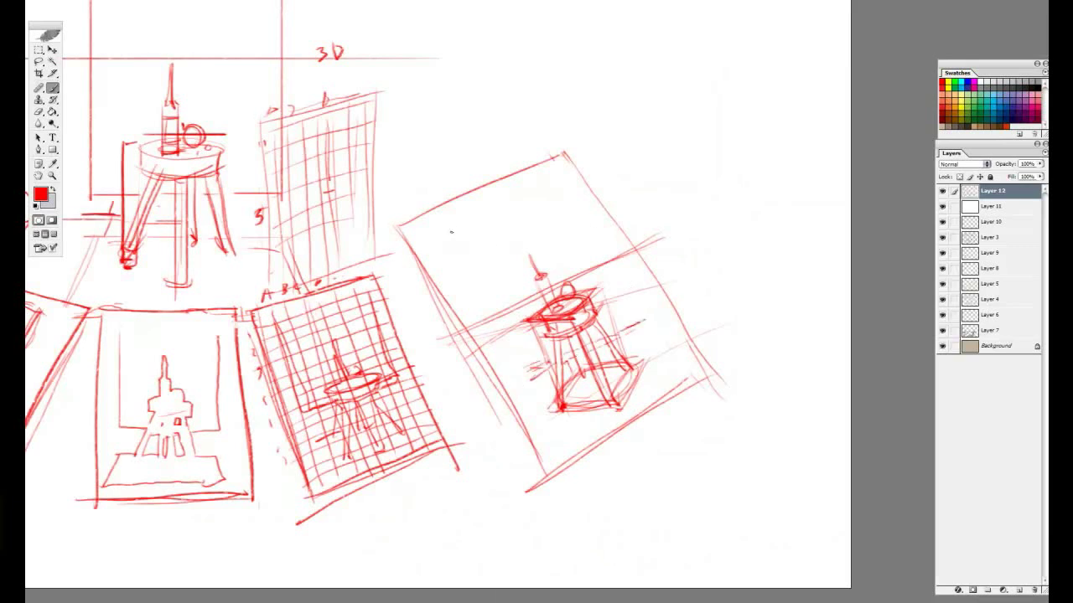
# Step: Draw the background panel in perspective behind the stool, with its top and side edges inside the tilted frame
pyautogui.moveTo(451, 238)
pyautogui.mouseDown()
pyautogui.moveTo(451, 372)
pyautogui.moveTo(511, 347)
pyautogui.moveTo(526, 369)
pyautogui.mouseUp()
pyautogui.hotkey('ctrl', 'z')
pyautogui.moveTo(466, 221); pyautogui.dragTo(569, 172)
pyautogui.hotkey('ctrl', 'z')
pyautogui.moveTo(455, 233); pyautogui.dragTo(550, 179)
pyautogui.moveTo(476, 218)
pyautogui.mouseDown()
pyautogui.moveTo(574, 172)
pyautogui.moveTo(632, 307)
pyautogui.mouseUp()
pyautogui.moveTo(577, 187); pyautogui.dragTo(646, 318)
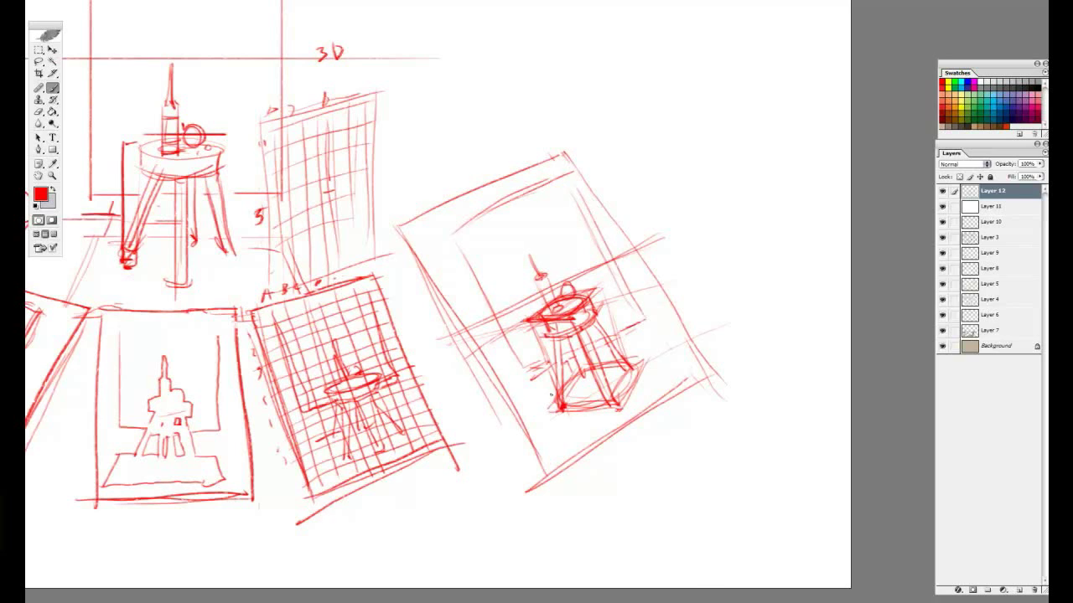
# Step: Sketch the floor area's edges on both sides of the perspective stool's base
pyautogui.moveTo(538, 400); pyautogui.dragTo(534, 435)
pyautogui.moveTo(630, 351)
pyautogui.mouseDown()
pyautogui.moveTo(686, 378)
pyautogui.moveTo(669, 337)
pyautogui.mouseUp()
pyautogui.moveTo(670, 340); pyautogui.dragTo(688, 375)
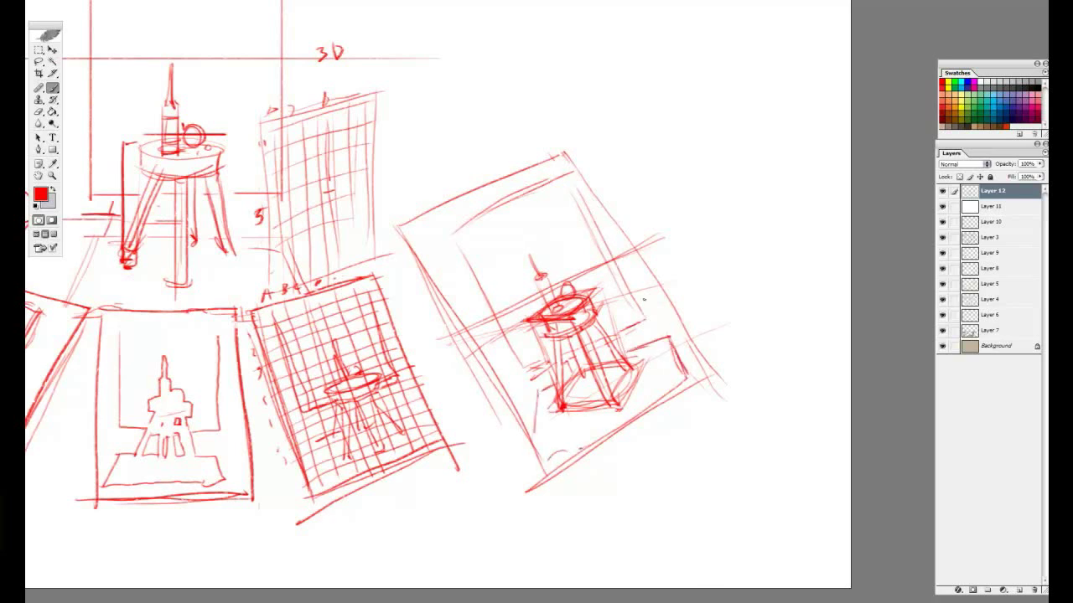
pyautogui.moveTo(562, 186)
pyautogui.mouseDown()
pyautogui.moveTo(707, 212)
pyautogui.moveTo(660, 218)
pyautogui.moveTo(591, 254)
pyautogui.mouseUp()
pyautogui.moveTo(506, 218); pyautogui.dragTo(543, 187)
pyautogui.moveTo(747, 226)
pyautogui.mouseDown()
pyautogui.moveTo(672, 364)
pyautogui.moveTo(641, 303)
pyautogui.mouseUp()
pyautogui.hotkey('ctrl', 'z')
pyautogui.moveTo(724, 329); pyautogui.dragTo(171, 313)
pyautogui.hotkey('ctrl', 'z')
pyautogui.moveTo(764, 199); pyautogui.dragTo(682, 296)
pyautogui.moveTo(668, 350); pyautogui.dragTo(741, 291)
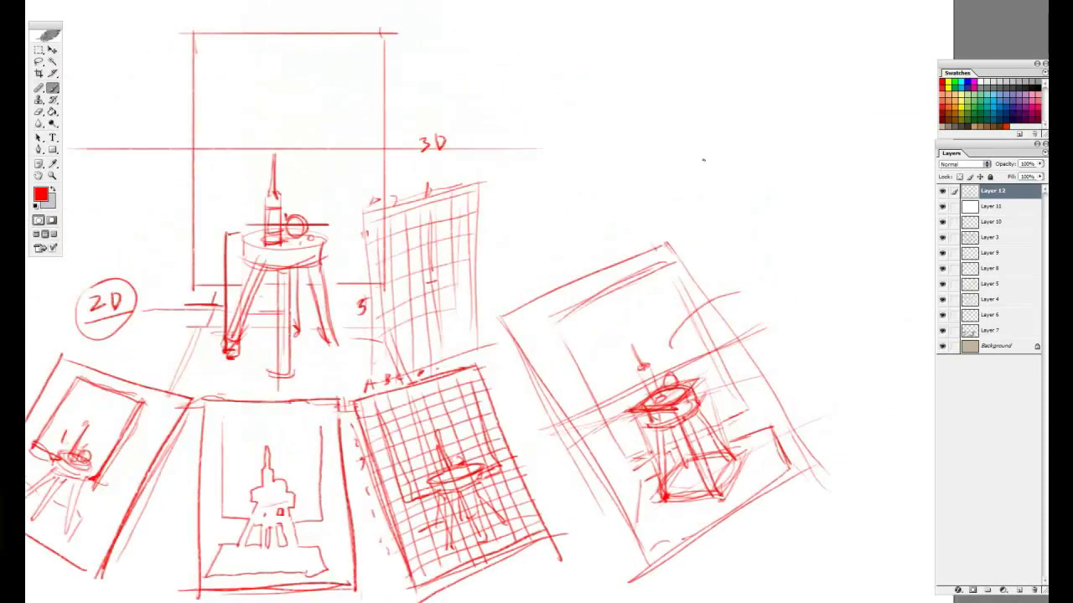
pyautogui.hotkey('ctrl', 'z')
# Step: Label the perspective stool sketch "3D" with a short leader line into its frame
pyautogui.moveTo(664, 316); pyautogui.dragTo(706, 267)
pyautogui.moveTo(720, 249); pyautogui.dragTo(722, 260)
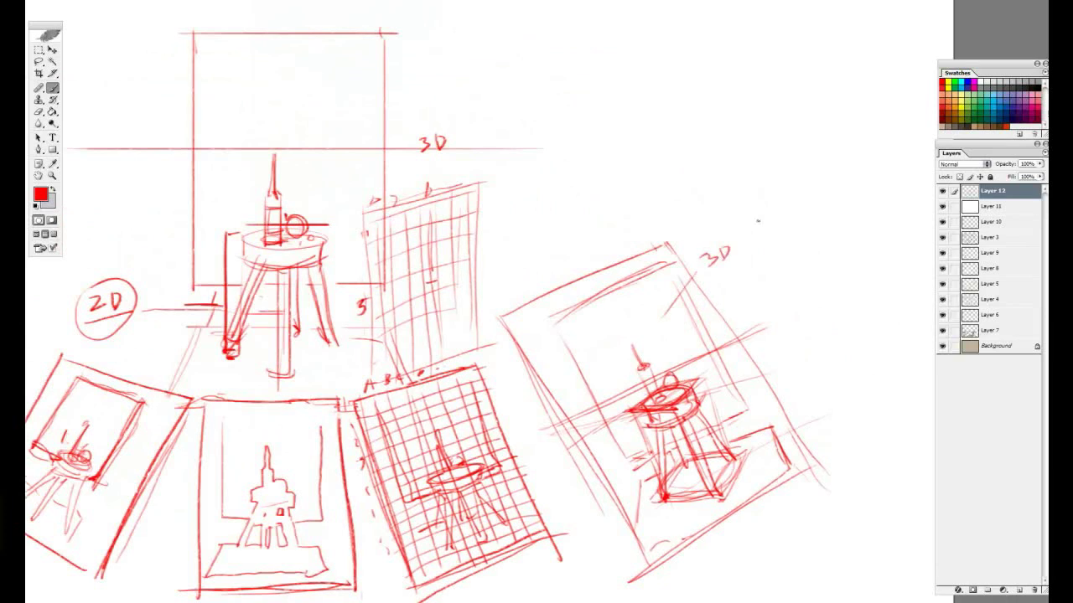
# Step: Scribble diagonal and zigzag strokes across the flat 2D stool, undoing one of the crossing lines
pyautogui.moveTo(673, 364); pyautogui.dragTo(660, 316)
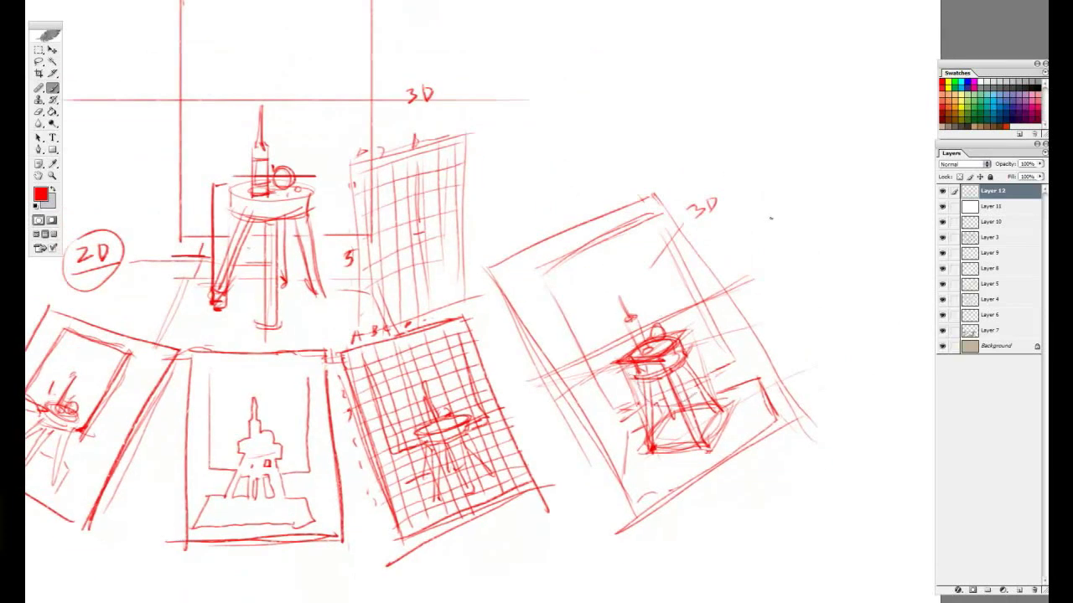
pyautogui.moveTo(628, 117)
pyautogui.mouseDown()
pyautogui.moveTo(682, 361)
pyautogui.moveTo(639, 156)
pyautogui.moveTo(704, 233)
pyautogui.moveTo(730, 201)
pyautogui.mouseUp()
pyautogui.moveTo(340, 263)
pyautogui.mouseDown()
pyautogui.moveTo(436, 197)
pyautogui.moveTo(330, 403)
pyautogui.mouseUp()
pyautogui.moveTo(324, 198); pyautogui.dragTo(504, 379)
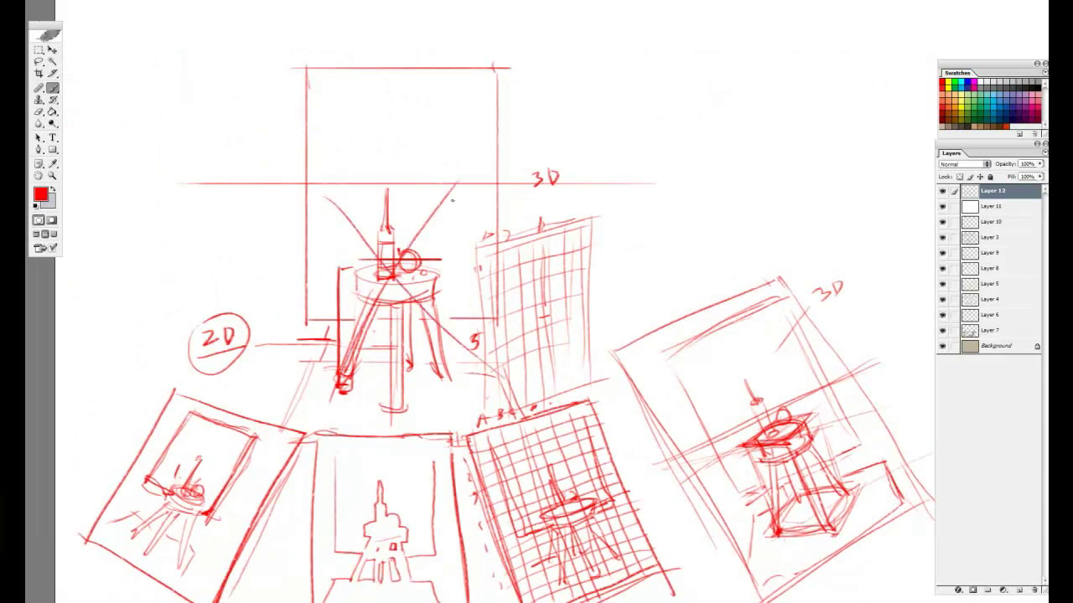
pyautogui.hotkey('ctrl', 'z')
pyautogui.moveTo(440, 178)
pyautogui.mouseDown()
pyautogui.moveTo(415, 229)
pyautogui.moveTo(414, 453)
pyautogui.mouseUp()
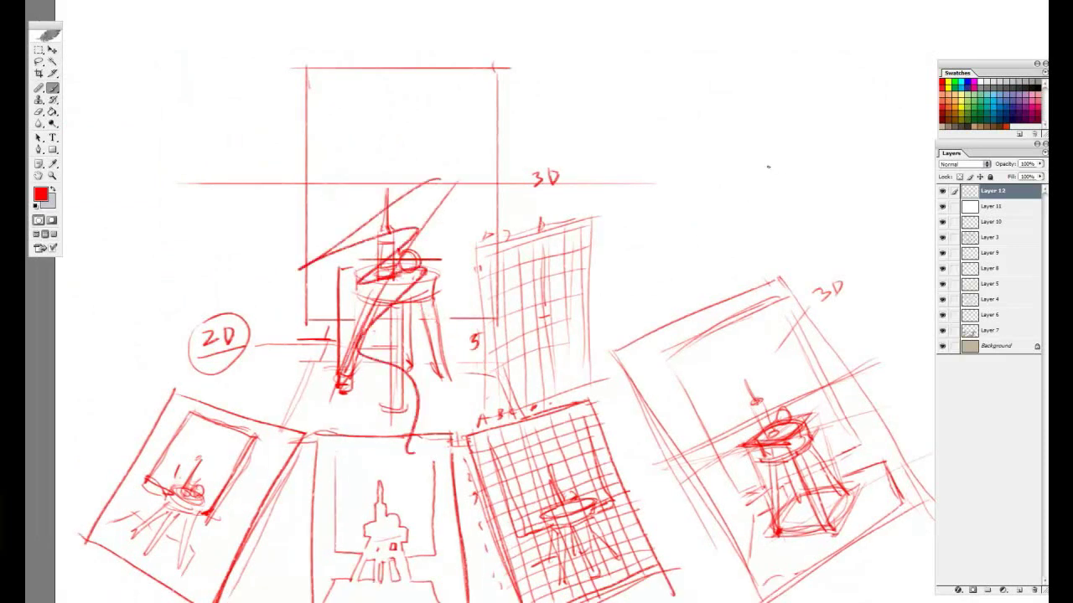
# Step: Construct a tall upright box in perspective above the tilted stool sketch and cap it with a wider square slab
pyautogui.moveTo(829, 165); pyautogui.dragTo(677, 338)
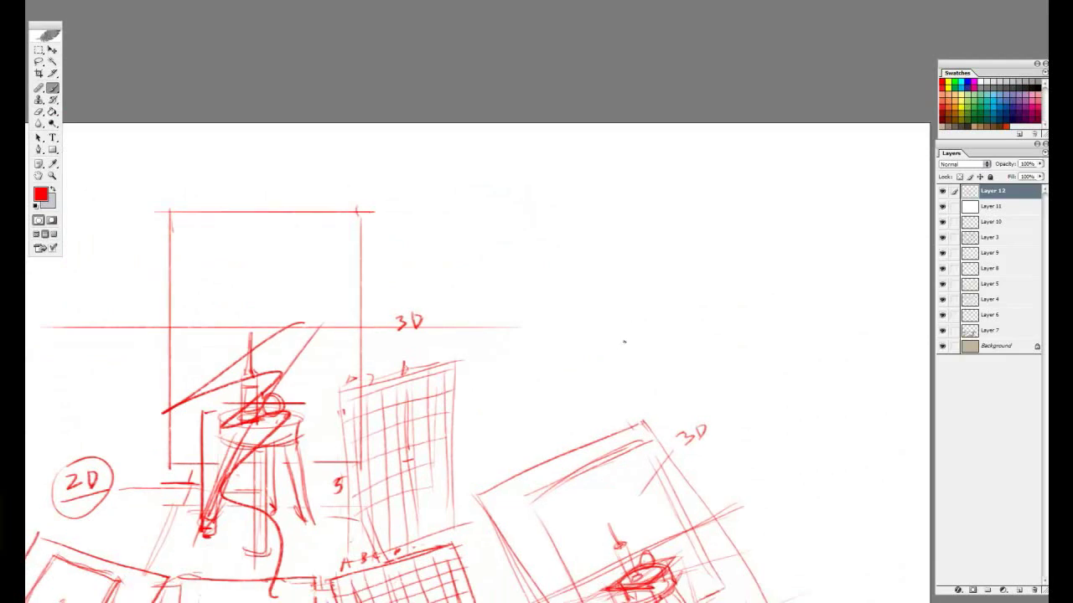
pyautogui.moveTo(662, 320)
pyautogui.mouseDown()
pyautogui.moveTo(598, 344)
pyautogui.moveTo(677, 377)
pyautogui.mouseUp()
pyautogui.moveTo(662, 321)
pyautogui.mouseDown()
pyautogui.moveTo(730, 340)
pyautogui.moveTo(676, 382)
pyautogui.mouseUp()
pyautogui.moveTo(598, 346); pyautogui.dragTo(598, 181)
pyautogui.moveTo(669, 191); pyautogui.dragTo(668, 384)
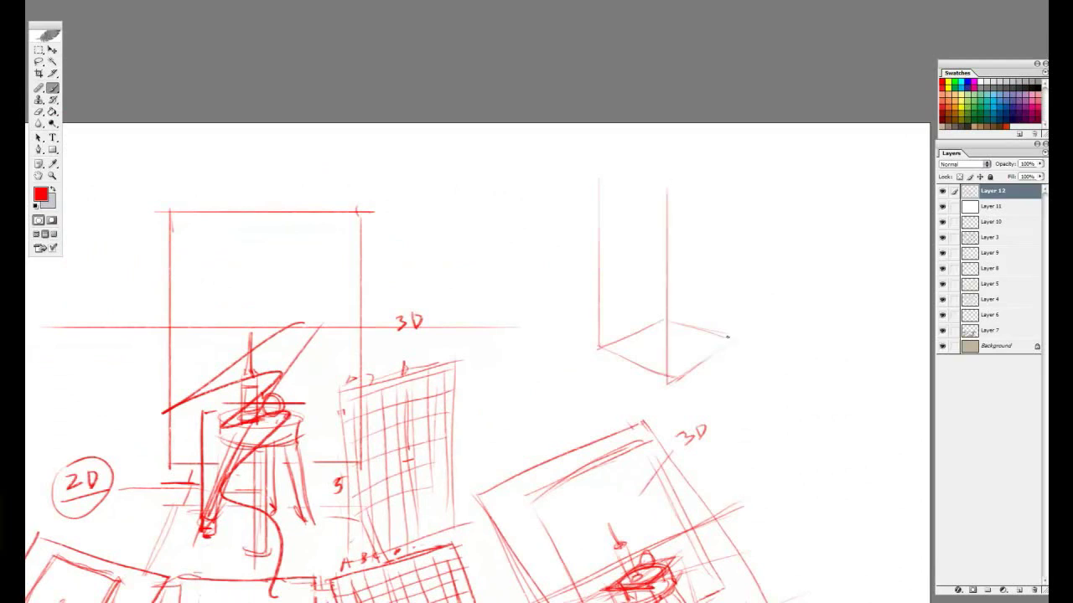
pyautogui.moveTo(734, 189); pyautogui.dragTo(734, 343)
pyautogui.moveTo(668, 384); pyautogui.dragTo(733, 341)
pyautogui.hotkey('ctrl', 'z')
pyautogui.moveTo(678, 201); pyautogui.dragTo(742, 186)
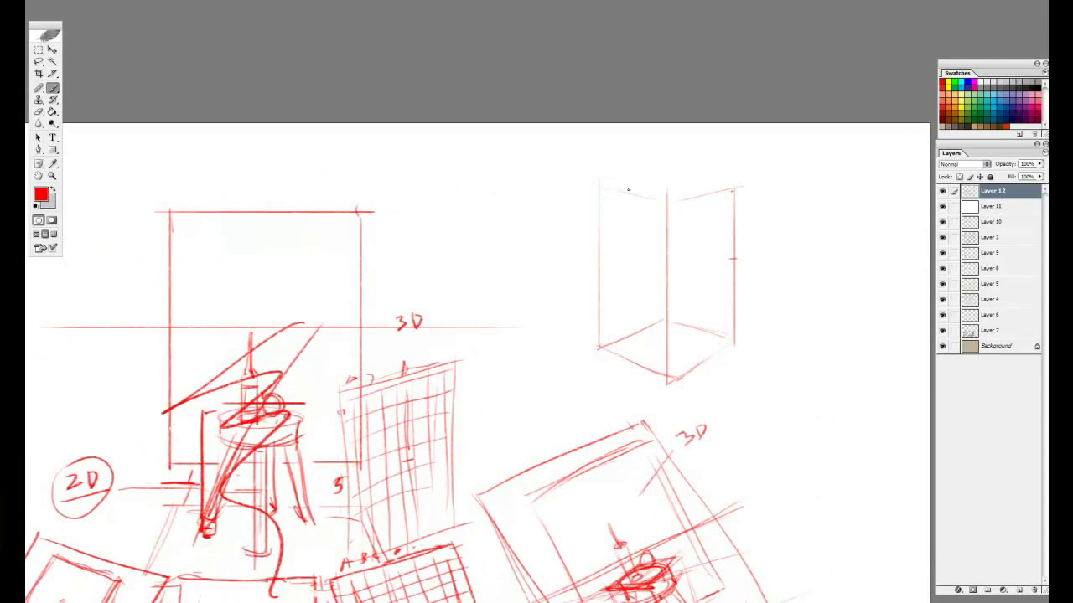
pyautogui.moveTo(591, 186)
pyautogui.mouseDown()
pyautogui.moveTo(690, 175)
pyautogui.moveTo(678, 173)
pyautogui.moveTo(690, 181)
pyautogui.moveTo(664, 205)
pyautogui.mouseUp()
pyautogui.moveTo(572, 194)
pyautogui.mouseDown()
pyautogui.moveTo(670, 222)
pyautogui.moveTo(773, 198)
pyautogui.moveTo(610, 171)
pyautogui.moveTo(680, 162)
pyautogui.moveTo(785, 188)
pyautogui.mouseUp()
pyautogui.moveTo(651, 159)
pyautogui.mouseDown()
pyautogui.moveTo(791, 188)
pyautogui.moveTo(644, 166)
pyautogui.moveTo(563, 193)
pyautogui.mouseUp()
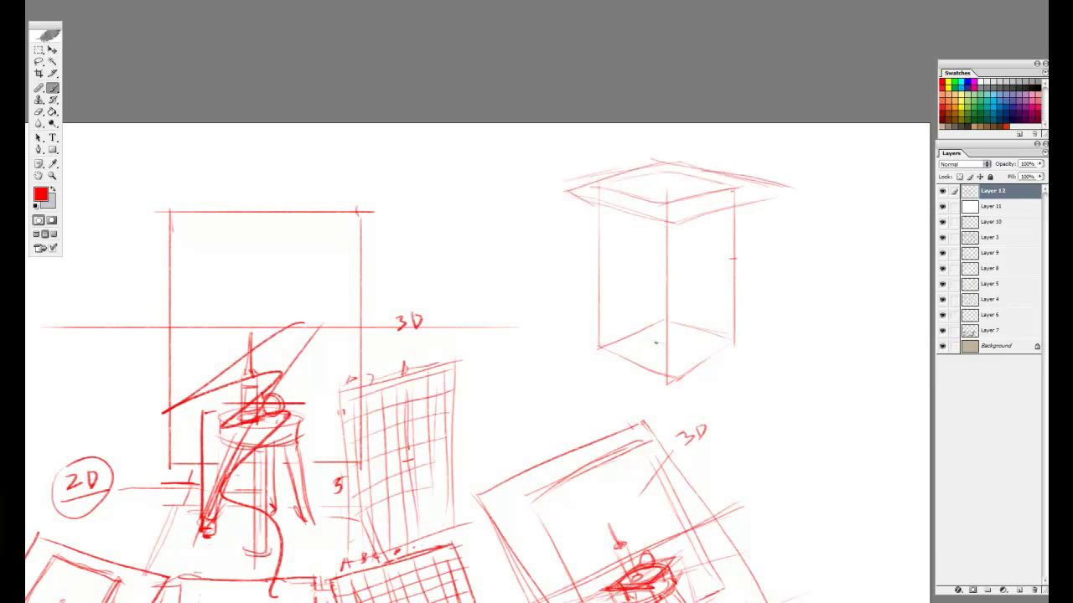
# Step: Inscribe a short cylinder in the box's base with an upper ellipse, a lower curve and vertical sides
pyautogui.moveTo(675, 337); pyautogui.dragTo(729, 311)
pyautogui.moveTo(599, 320); pyautogui.dragTo(672, 293)
pyautogui.moveTo(661, 374)
pyautogui.mouseDown()
pyautogui.moveTo(709, 337)
pyautogui.moveTo(634, 310)
pyautogui.moveTo(689, 301)
pyautogui.mouseUp()
pyautogui.moveTo(617, 311); pyautogui.dragTo(618, 350)
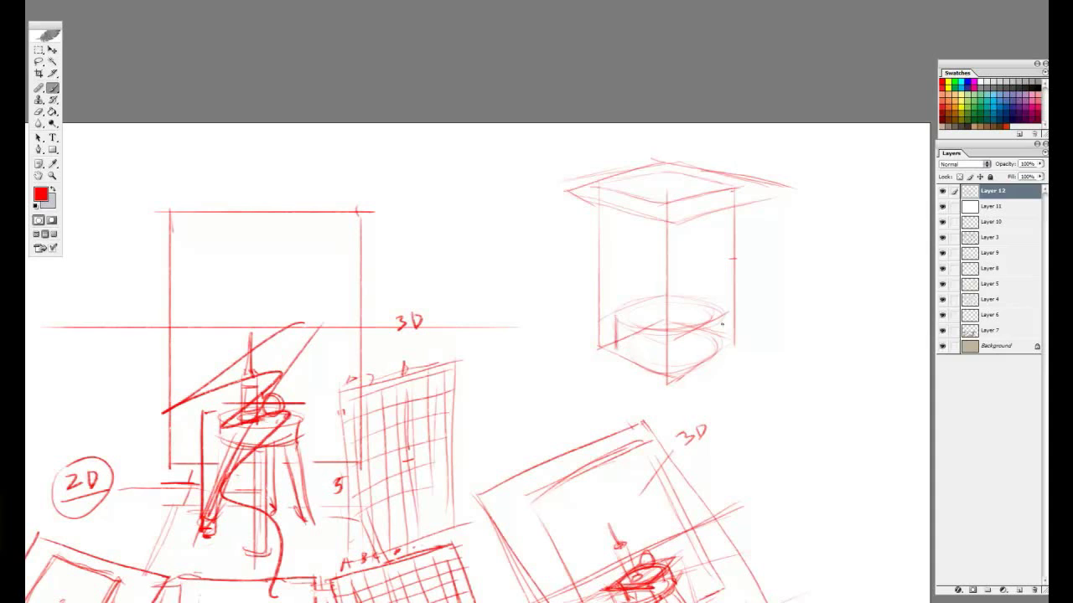
pyautogui.moveTo(724, 310); pyautogui.dragTo(725, 348)
# Step: Draw a crossing guide through the base cylinder's upper ellipse and mark four leg positions around its rim
pyautogui.moveTo(643, 334)
pyautogui.mouseDown()
pyautogui.moveTo(714, 309)
pyautogui.moveTo(712, 290)
pyautogui.mouseUp()
pyautogui.click(631, 305)
pyautogui.click(634, 326)
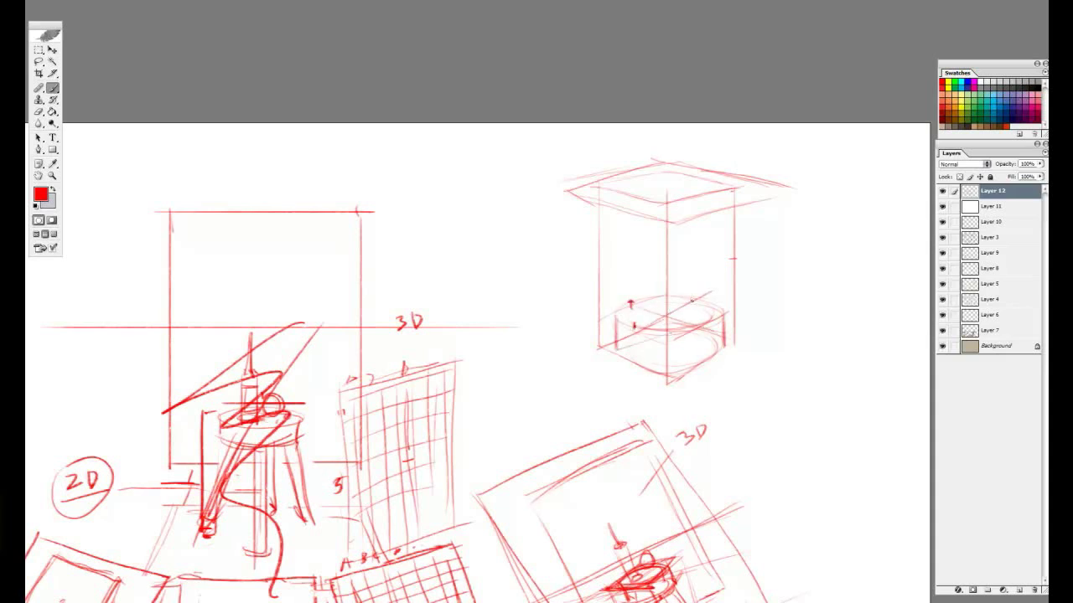
pyautogui.click(694, 300)
pyautogui.click(705, 331)
# Step: Draw ellipses and crossing guides inside the top slab for the round seat, marking its center and leg positions
pyautogui.moveTo(667, 203)
pyautogui.mouseDown()
pyautogui.moveTo(718, 202)
pyautogui.moveTo(588, 182)
pyautogui.moveTo(600, 203)
pyautogui.moveTo(726, 210)
pyautogui.moveTo(776, 198)
pyautogui.mouseUp()
pyautogui.moveTo(617, 165); pyautogui.dragTo(745, 196)
pyautogui.click(669, 185)
pyautogui.moveTo(628, 198)
pyautogui.mouseDown()
pyautogui.moveTo(734, 167)
pyautogui.moveTo(615, 203)
pyautogui.mouseUp()
pyautogui.click(612, 203)
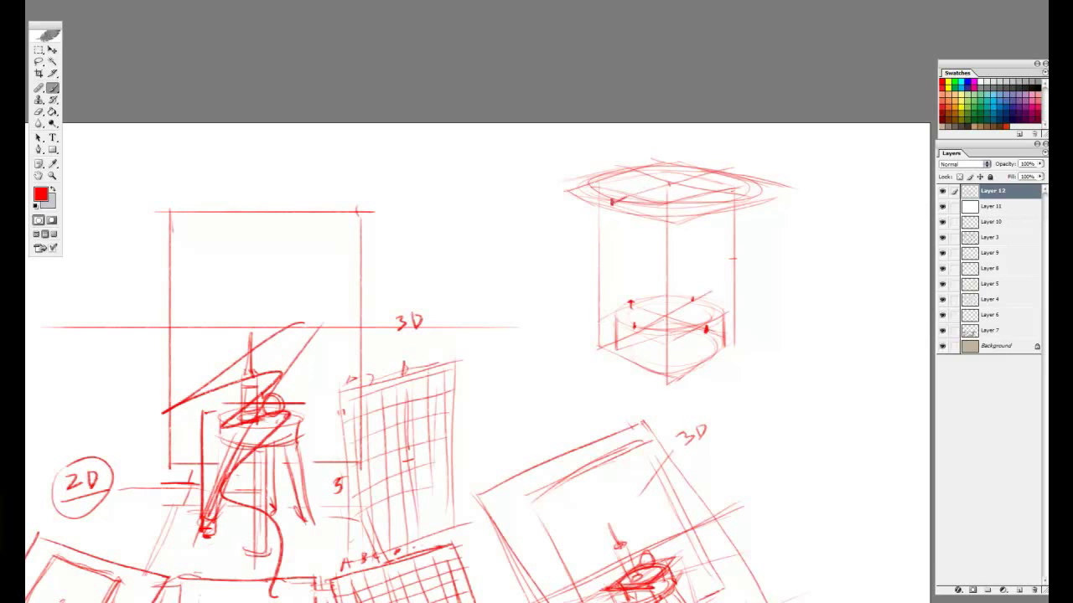
pyautogui.click(612, 203)
pyautogui.click(629, 169)
# Step: Draw the slanted stool legs with paired lines joining the seat's marked points to those on the base ellipse
pyautogui.moveTo(621, 171); pyautogui.dragTo(630, 302)
pyautogui.moveTo(624, 172)
pyautogui.mouseDown()
pyautogui.moveTo(635, 307)
pyautogui.moveTo(638, 172)
pyautogui.mouseUp()
pyautogui.moveTo(634, 176); pyautogui.dragTo(647, 300)
pyautogui.moveTo(601, 204)
pyautogui.mouseDown()
pyautogui.moveTo(621, 200)
pyautogui.moveTo(625, 325)
pyautogui.moveTo(638, 318)
pyautogui.mouseUp()
pyautogui.moveTo(624, 312)
pyautogui.mouseDown()
pyautogui.moveTo(639, 316)
pyautogui.moveTo(629, 307)
pyautogui.mouseUp()
pyautogui.moveTo(736, 198)
pyautogui.mouseDown()
pyautogui.moveTo(696, 324)
pyautogui.moveTo(708, 333)
pyautogui.mouseUp()
pyautogui.moveTo(716, 174); pyautogui.dragTo(732, 174)
pyautogui.moveTo(717, 176)
pyautogui.mouseDown()
pyautogui.moveTo(676, 306)
pyautogui.moveTo(696, 291)
pyautogui.moveTo(693, 300)
pyautogui.mouseUp()
pyautogui.moveTo(739, 226); pyautogui.dragTo(748, 189)
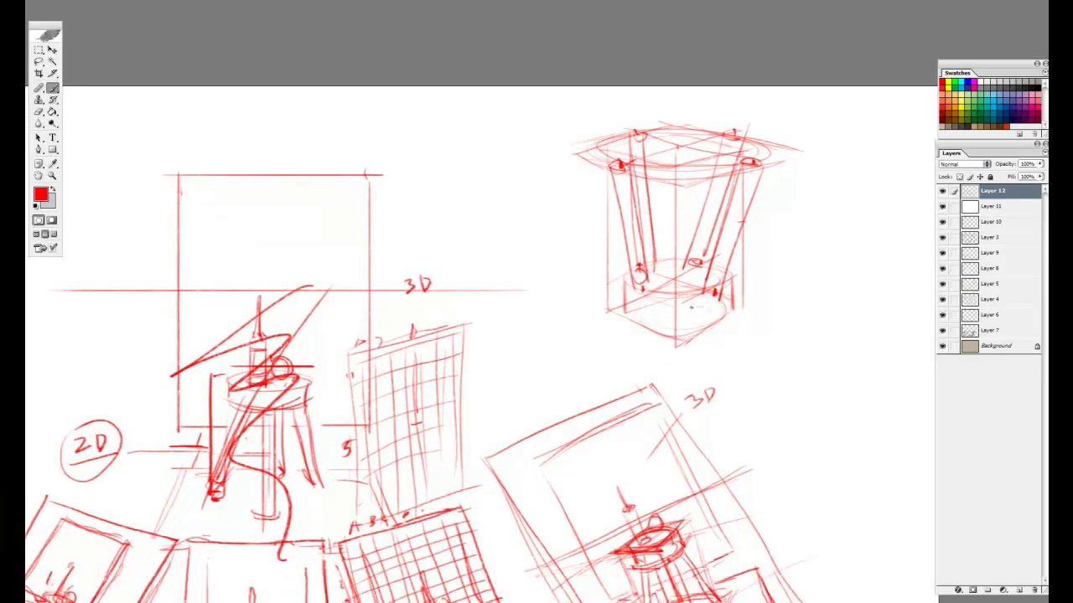
# Step: Sketch a stepped cylindrical leg end at the base's front corner and erase the 3D label and frame corner beneath it
pyautogui.moveTo(690, 309)
pyautogui.mouseDown()
pyautogui.moveTo(705, 344)
pyautogui.moveTo(688, 347)
pyautogui.moveTo(714, 345)
pyautogui.mouseUp()
pyautogui.press('e')
pyautogui.moveTo(696, 392)
pyautogui.mouseDown()
pyautogui.moveTo(644, 378)
pyautogui.moveTo(684, 425)
pyautogui.mouseUp()
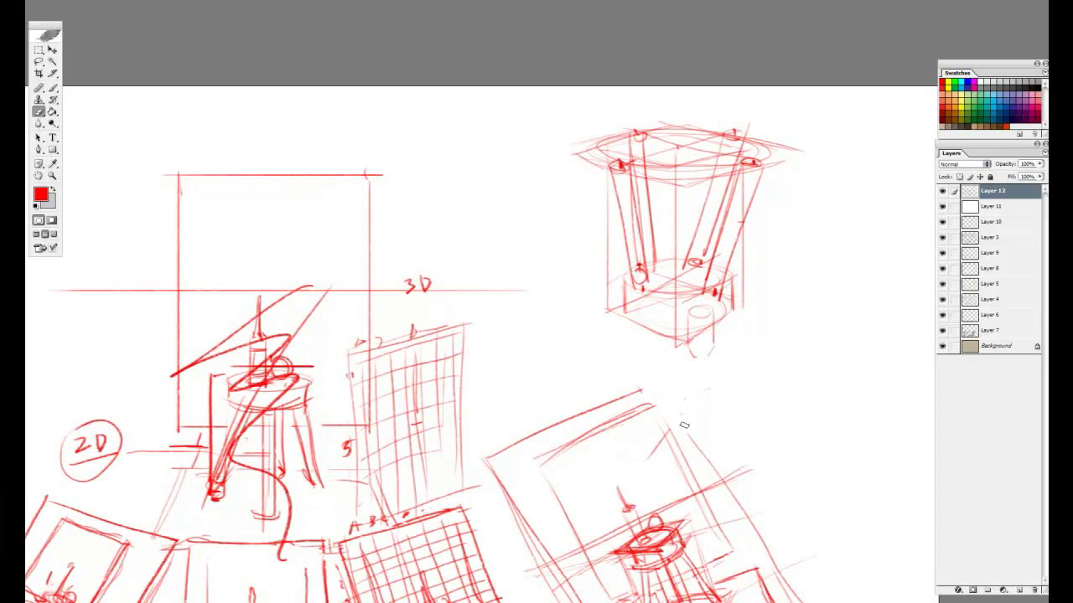
pyautogui.press('b')
pyautogui.moveTo(709, 352)
pyautogui.mouseDown()
pyautogui.moveTo(695, 357)
pyautogui.moveTo(705, 362)
pyautogui.moveTo(703, 409)
pyautogui.mouseUp()
pyautogui.moveTo(660, 301)
pyautogui.mouseDown()
pyautogui.moveTo(609, 213)
pyautogui.moveTo(639, 250)
pyautogui.mouseUp()
# Step: Draw a large rectangular frame around the constructed stool's lower half, with a light guide line along the seat's back edge
pyautogui.moveTo(566, 105); pyautogui.dragTo(590, 179)
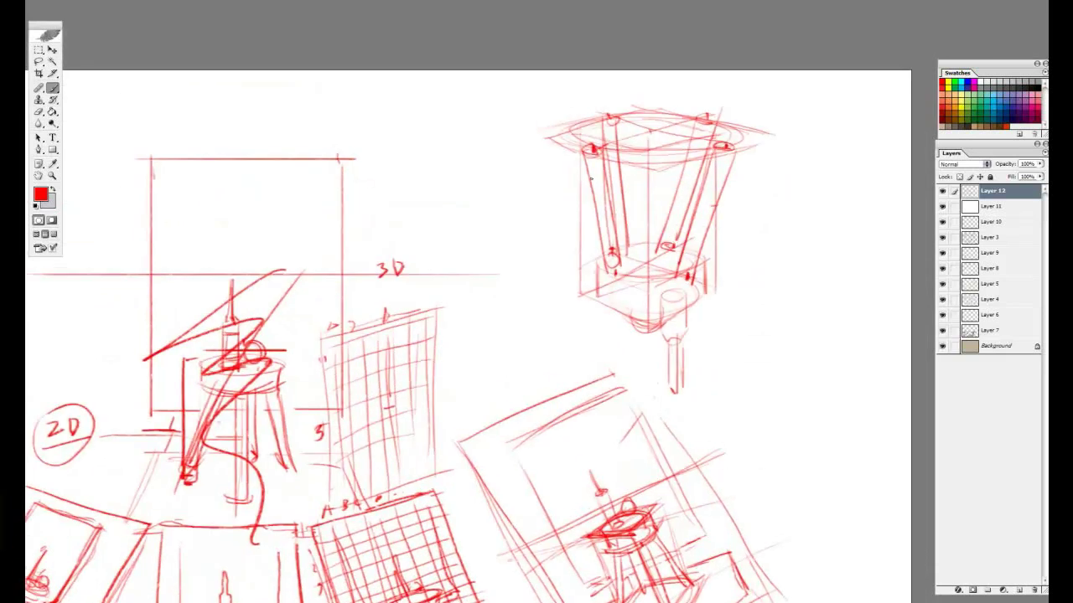
pyautogui.moveTo(587, 109); pyautogui.dragTo(662, 107)
pyautogui.moveTo(544, 204); pyautogui.dragTo(593, 206)
pyautogui.moveTo(558, 210)
pyautogui.mouseDown()
pyautogui.moveTo(786, 205)
pyautogui.moveTo(558, 286)
pyautogui.moveTo(560, 471)
pyautogui.mouseUp()
pyautogui.moveTo(750, 201); pyautogui.dragTo(750, 501)
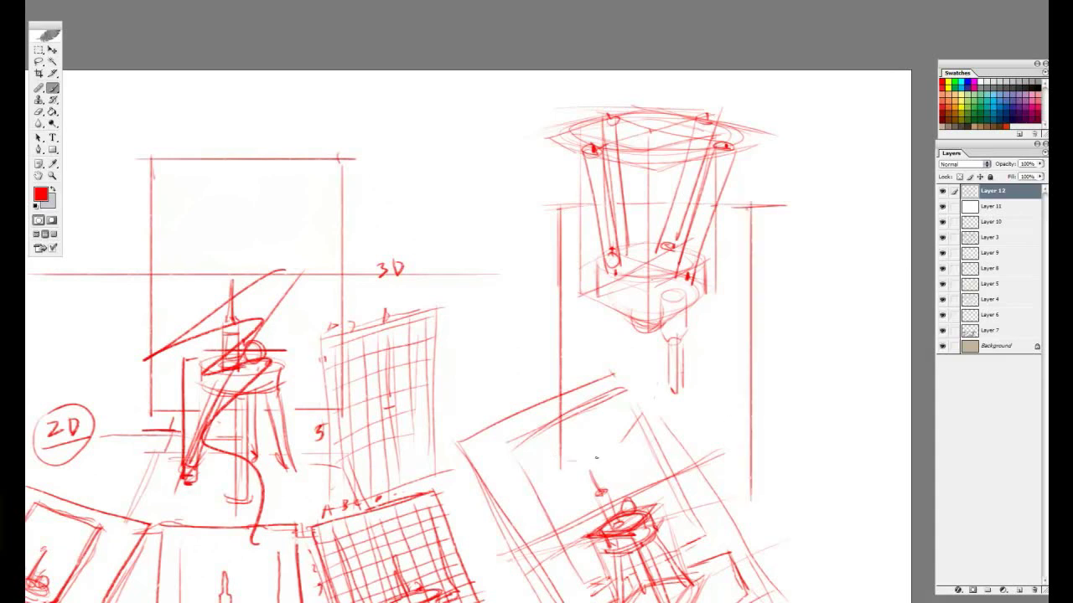
pyautogui.moveTo(553, 464)
pyautogui.mouseDown()
pyautogui.moveTo(748, 466)
pyautogui.moveTo(704, 469)
pyautogui.moveTo(730, 466)
pyautogui.mouseUp()
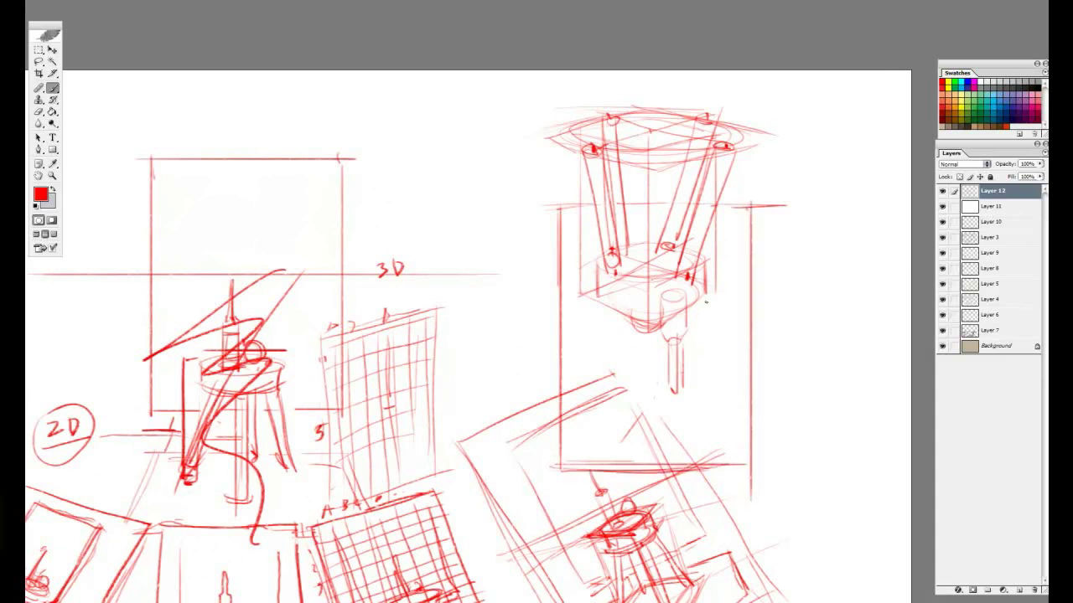
# Step: Sketch short horizontal and angled edge lines on both sides of the seat and reinforce the frame's lower edge
pyautogui.moveTo(705, 302); pyautogui.dragTo(698, 304)
pyautogui.moveTo(602, 456); pyautogui.dragTo(707, 444)
pyautogui.moveTo(541, 156); pyautogui.dragTo(587, 154)
pyautogui.moveTo(738, 163); pyautogui.dragTo(767, 162)
pyautogui.moveTo(818, 125); pyautogui.dragTo(753, 172)
pyautogui.moveTo(530, 176); pyautogui.dragTo(581, 173)
pyautogui.moveTo(517, 108); pyautogui.dragTo(546, 160)
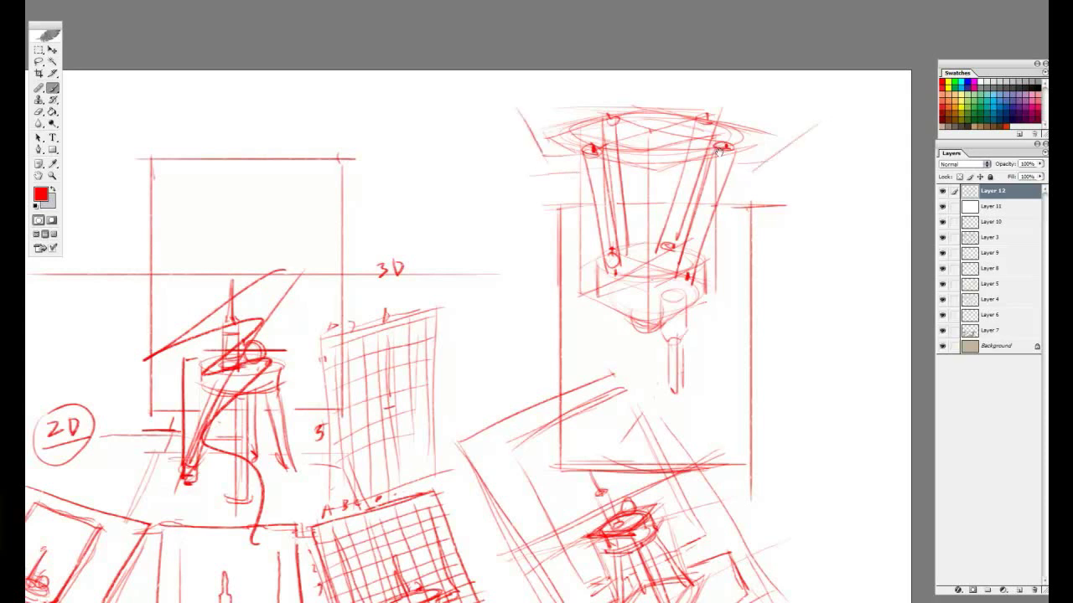
pyautogui.moveTo(695, 408); pyautogui.dragTo(682, 399)
pyautogui.moveTo(575, 468); pyautogui.dragTo(726, 462)
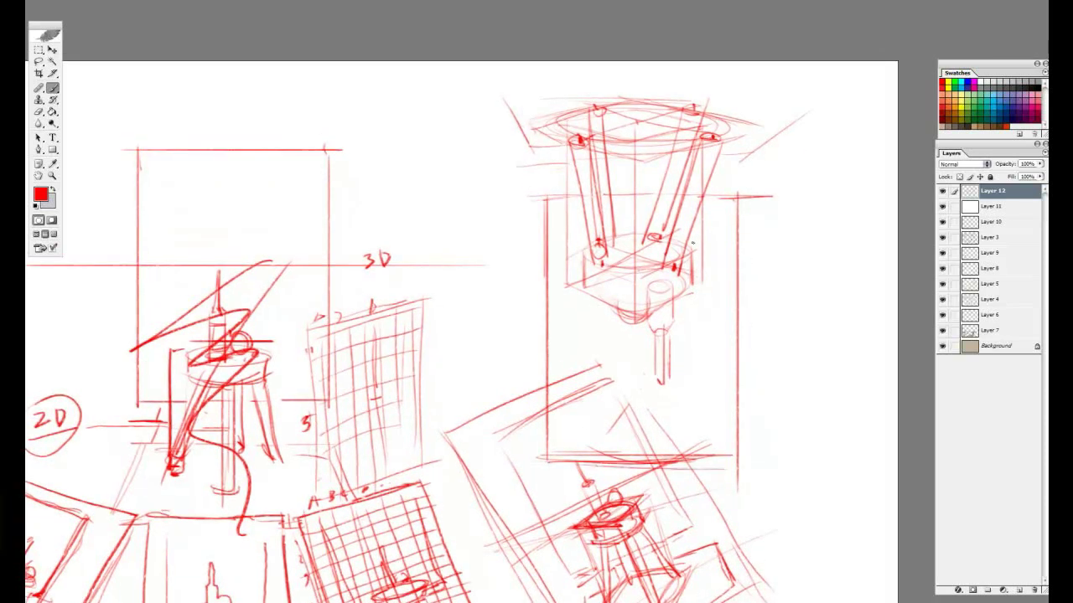
# Step: Add bowed strokes along the frame's left side and re-mark the leg tops on the seat's right half
pyautogui.moveTo(734, 282); pyautogui.dragTo(741, 296)
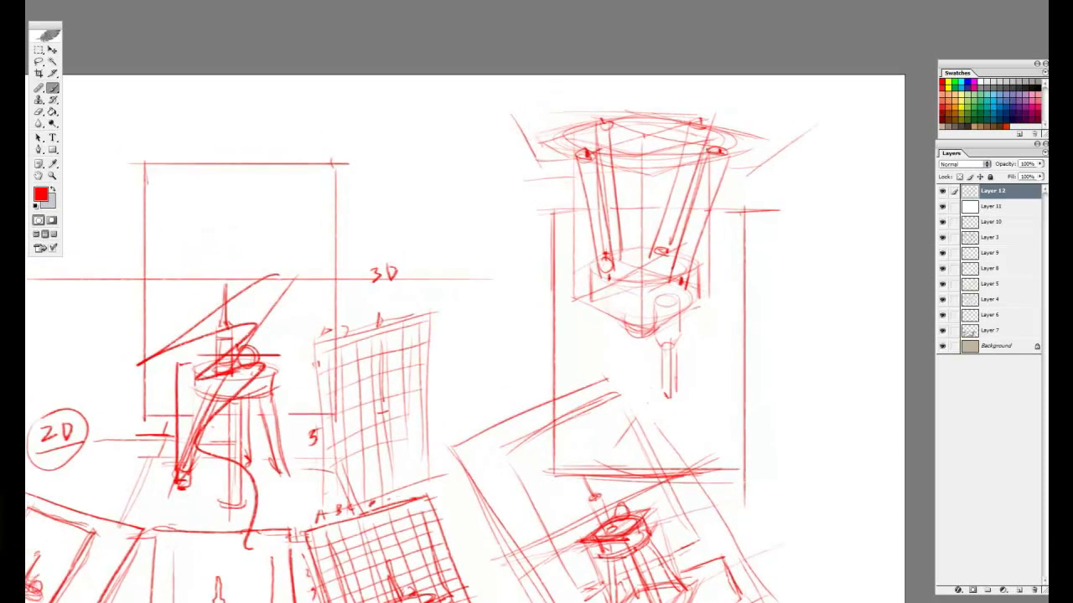
pyautogui.moveTo(568, 206)
pyautogui.mouseDown()
pyautogui.moveTo(543, 211)
pyautogui.moveTo(545, 428)
pyautogui.mouseUp()
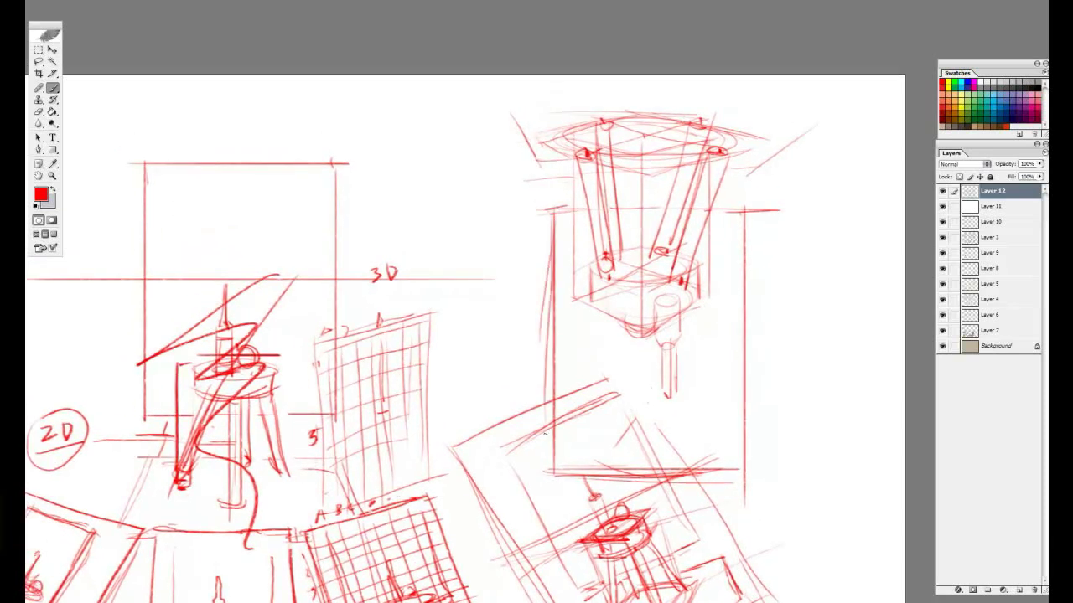
pyautogui.moveTo(702, 124)
pyautogui.mouseDown()
pyautogui.moveTo(685, 128)
pyautogui.moveTo(702, 127)
pyautogui.mouseUp()
pyautogui.moveTo(707, 157); pyautogui.dragTo(722, 157)
pyautogui.moveTo(697, 222); pyautogui.dragTo(695, 188)
pyautogui.moveTo(667, 265)
pyautogui.mouseDown()
pyautogui.moveTo(650, 272)
pyautogui.moveTo(668, 295)
pyautogui.mouseUp()
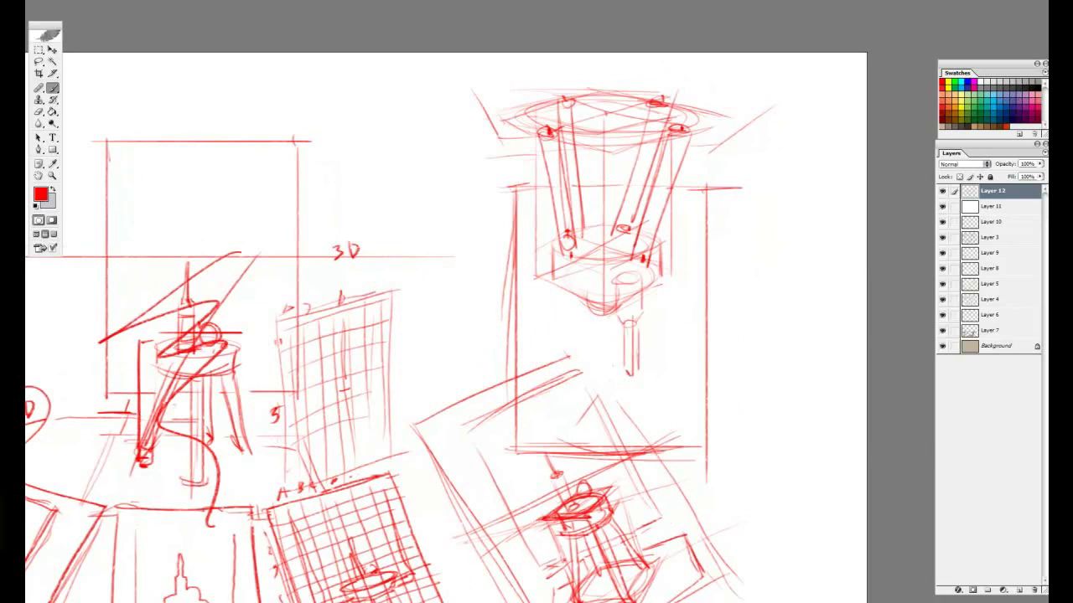
pyautogui.moveTo(210, 297)
pyautogui.mouseDown()
pyautogui.moveTo(294, 262)
pyautogui.moveTo(306, 288)
pyautogui.moveTo(446, 135)
pyautogui.moveTo(470, 217)
pyautogui.moveTo(478, 313)
pyautogui.moveTo(441, 311)
pyautogui.moveTo(544, 232)
pyautogui.mouseUp()
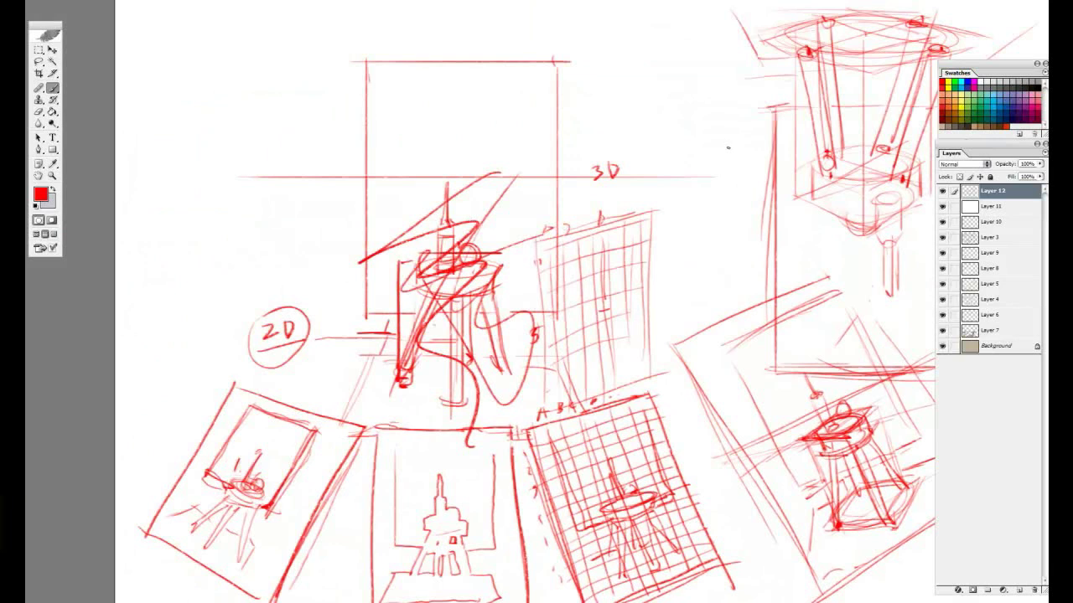
pyautogui.hotkey('ctrl', 'z')
pyautogui.moveTo(665, 407)
pyautogui.mouseDown()
pyautogui.moveTo(469, 322)
pyautogui.moveTo(705, 287)
pyautogui.mouseUp()
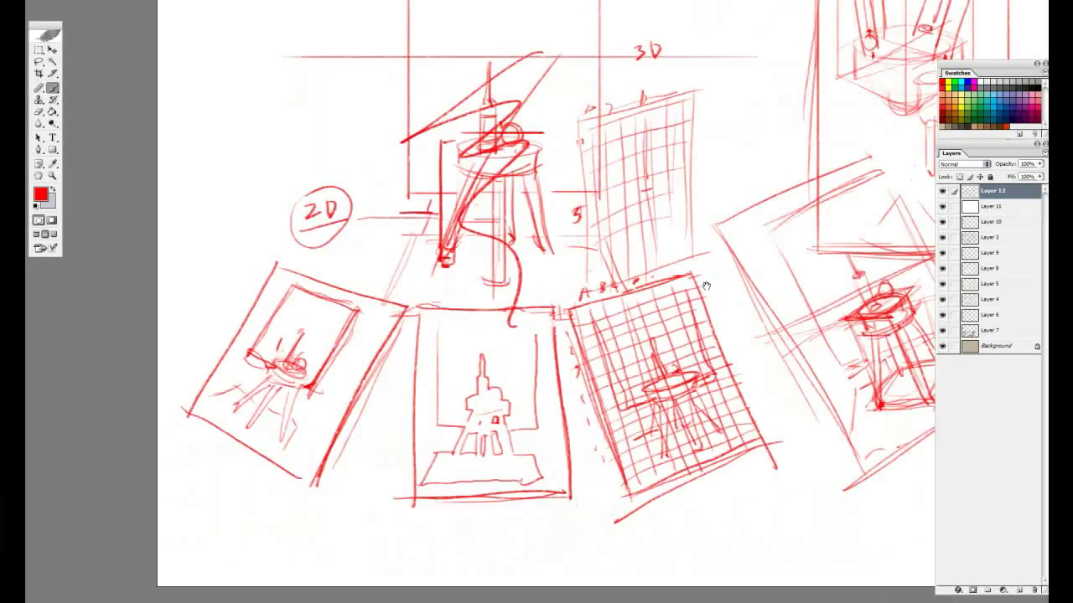
pyautogui.moveTo(622, 390)
pyautogui.mouseDown()
pyautogui.moveTo(438, 410)
pyautogui.moveTo(627, 390)
pyautogui.mouseUp()
pyautogui.hotkey('ctrl', 'z')
pyautogui.moveTo(335, 359); pyautogui.dragTo(382, 354)
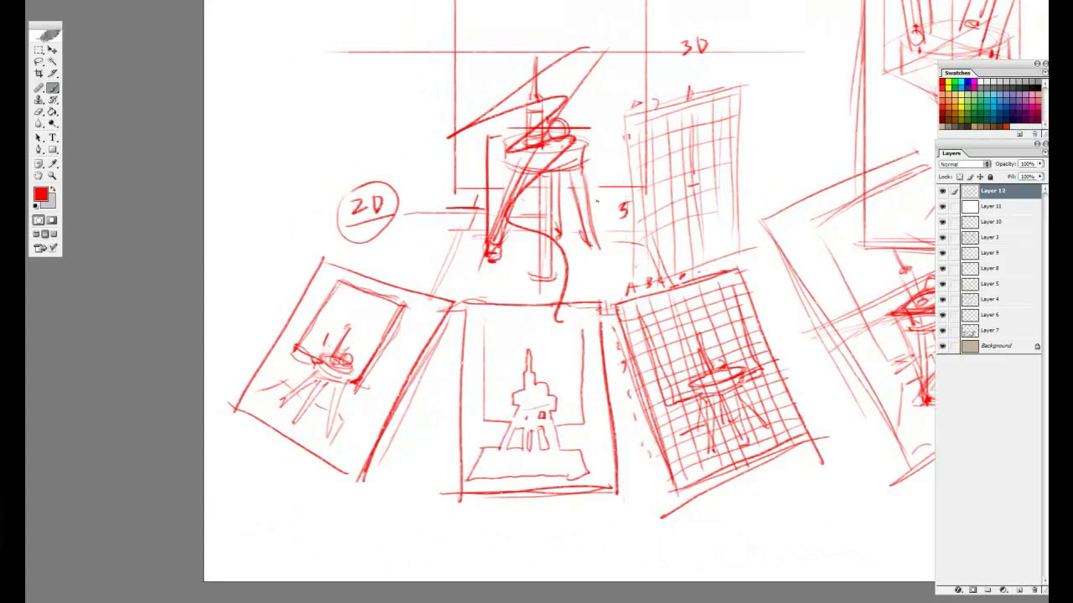
pyautogui.moveTo(359, 400)
pyautogui.mouseDown()
pyautogui.moveTo(642, 424)
pyautogui.moveTo(434, 419)
pyautogui.mouseUp()
pyautogui.hotkey('ctrl', 'z')
# Step: Circle the "3D" label above the grid sketch
pyautogui.moveTo(842, 265); pyautogui.dragTo(519, 420)
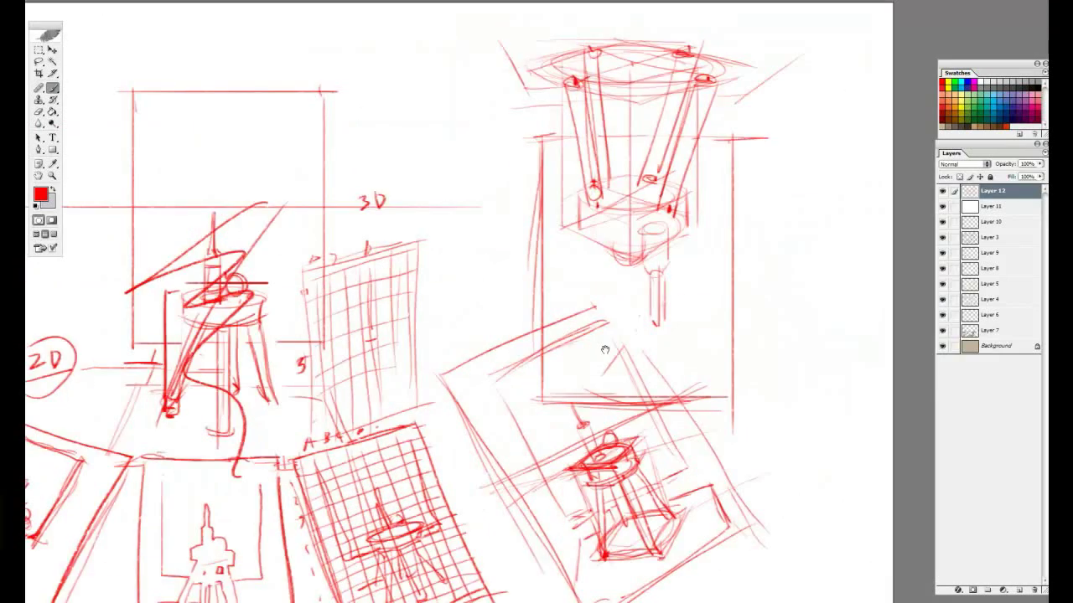
pyautogui.moveTo(371, 181); pyautogui.dragTo(368, 183)
pyautogui.moveTo(400, 216)
pyautogui.mouseDown()
pyautogui.moveTo(439, 166)
pyautogui.moveTo(522, 156)
pyautogui.mouseUp()
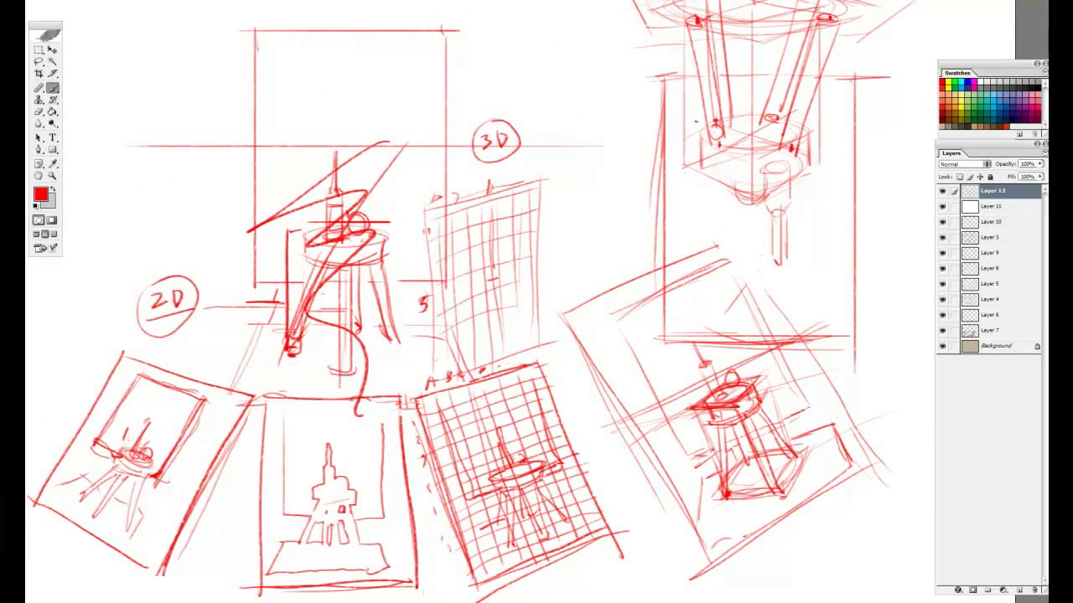
# Step: Hide Layer 12 with the red sketches and create a new empty layer above it
pyautogui.moveTo(580, 151); pyautogui.dragTo(689, 211)
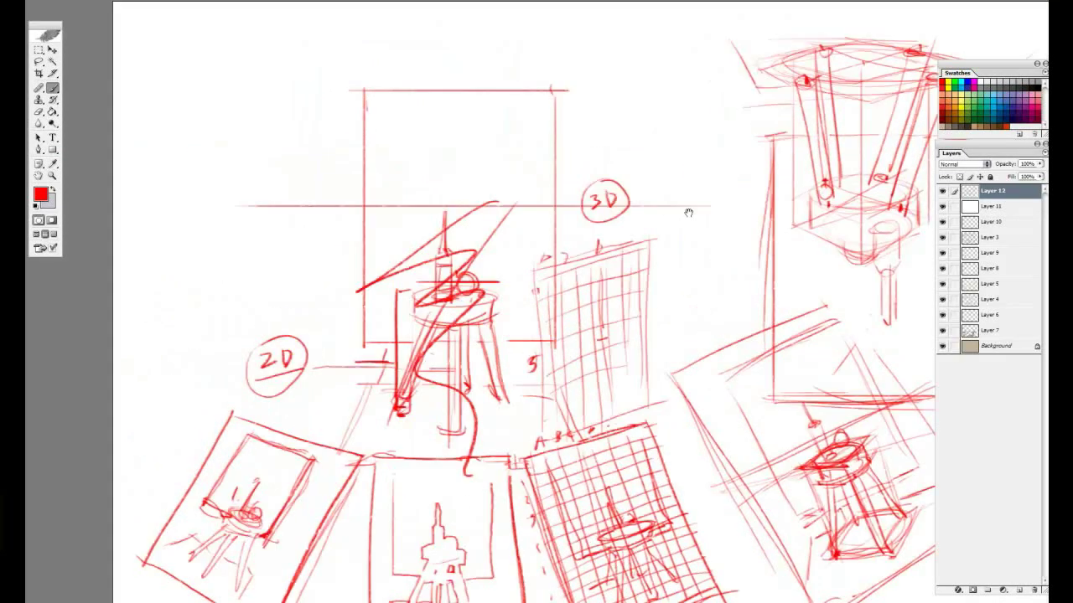
pyautogui.moveTo(789, 205); pyautogui.dragTo(651, 197)
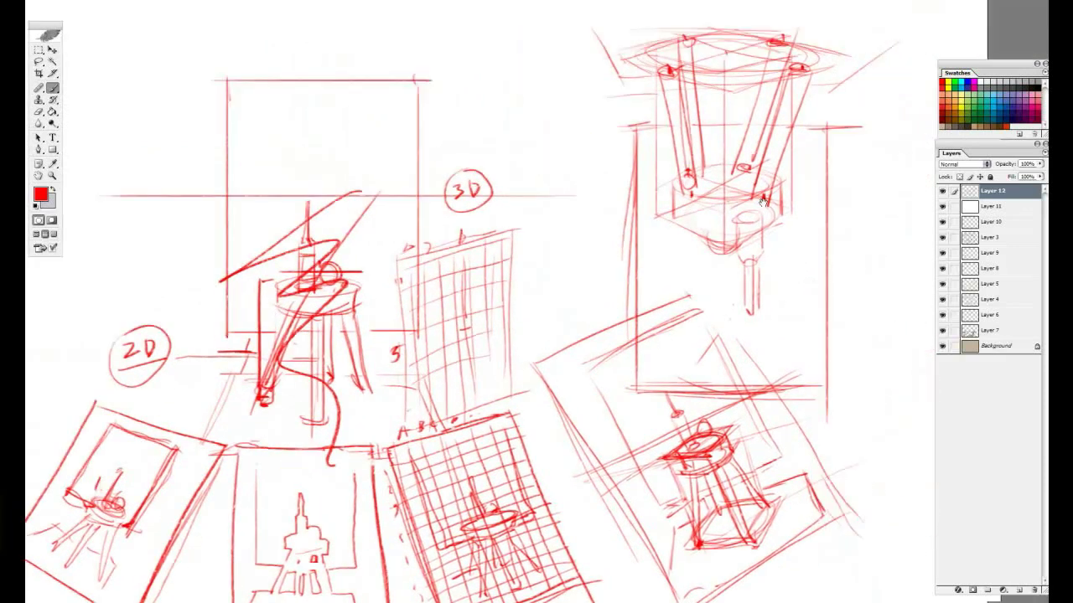
pyautogui.click(942, 192)
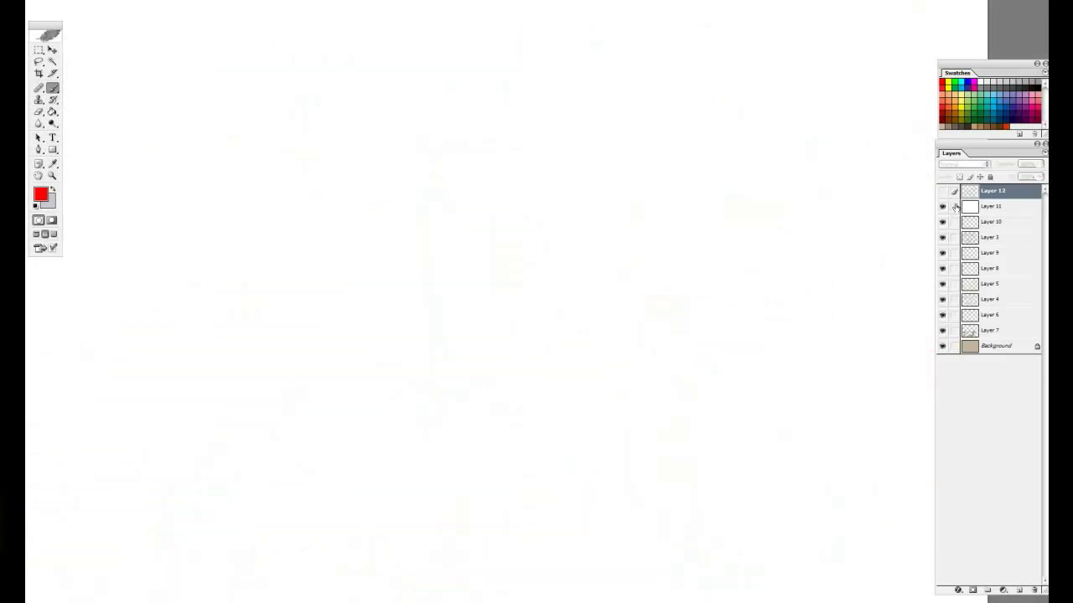
pyautogui.click(1019, 590)
pyautogui.moveTo(495, 189)
pyautogui.mouseDown()
pyautogui.moveTo(695, 145)
pyautogui.moveTo(668, 165)
pyautogui.mouseUp()
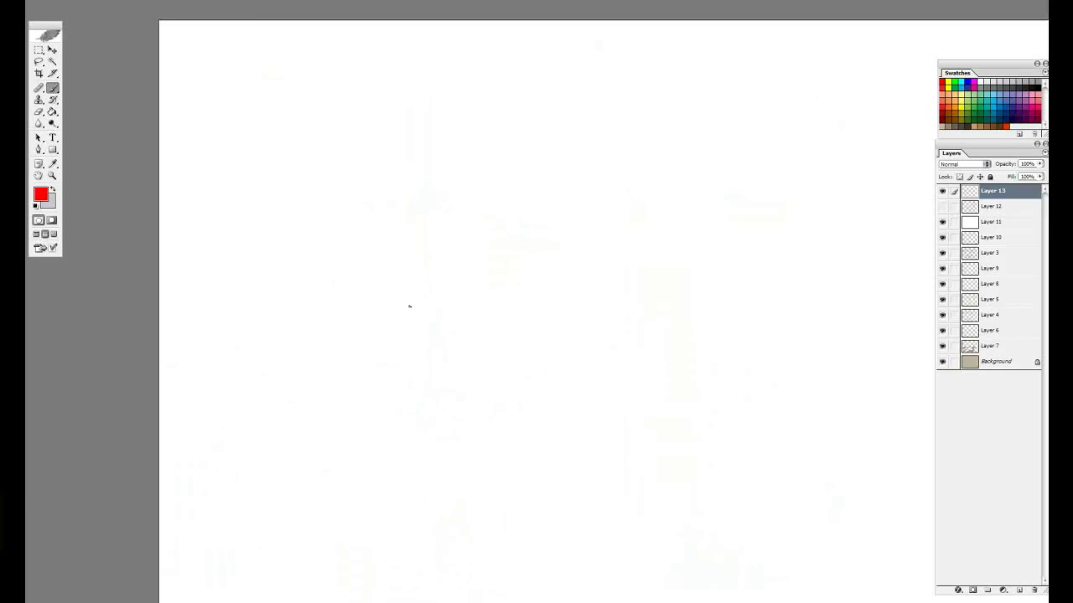
# Step: Lay down light crossing guides and a vertical axis, and draw the far end face of a long box in perspective
pyautogui.moveTo(352, 294); pyautogui.dragTo(591, 425)
pyautogui.moveTo(385, 204); pyautogui.dragTo(387, 426)
pyautogui.moveTo(325, 291)
pyautogui.mouseDown()
pyautogui.moveTo(423, 254)
pyautogui.moveTo(338, 401)
pyautogui.mouseUp()
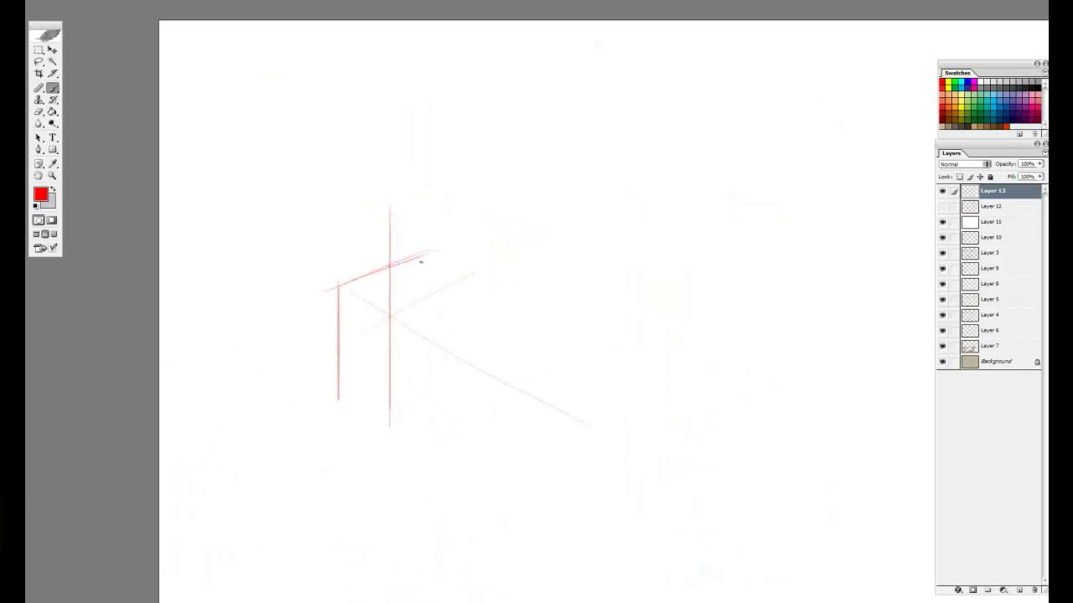
pyautogui.moveTo(434, 239); pyautogui.dragTo(433, 362)
pyautogui.moveTo(348, 405); pyautogui.dragTo(436, 351)
pyautogui.moveTo(336, 407)
pyautogui.mouseDown()
pyautogui.moveTo(442, 355)
pyautogui.moveTo(445, 338)
pyautogui.mouseUp()
# Step: Draw the box's long upper and lower edges receding from the far end face toward the viewer
pyautogui.moveTo(351, 291)
pyautogui.mouseDown()
pyautogui.moveTo(517, 424)
pyautogui.moveTo(533, 409)
pyautogui.moveTo(586, 439)
pyautogui.mouseUp()
pyautogui.hotkey('ctrl', 'z')
pyautogui.moveTo(423, 250); pyautogui.dragTo(615, 332)
pyautogui.moveTo(439, 249); pyautogui.dragTo(610, 327)
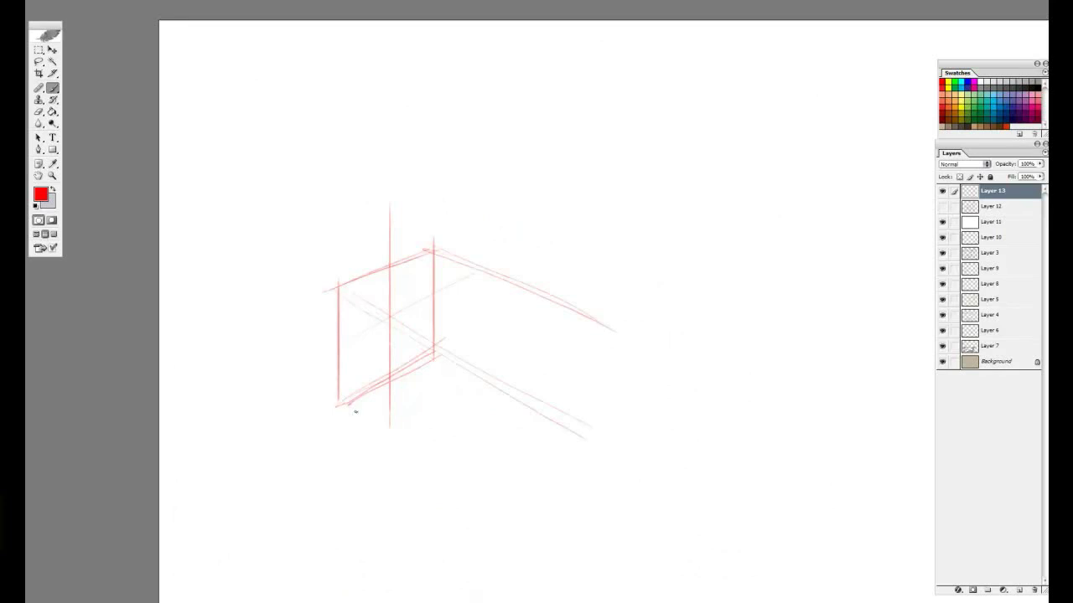
pyautogui.moveTo(356, 413)
pyautogui.mouseDown()
pyautogui.moveTo(461, 475)
pyautogui.moveTo(521, 530)
pyautogui.mouseUp()
pyautogui.moveTo(358, 421); pyautogui.dragTo(505, 549)
pyautogui.moveTo(452, 360); pyautogui.dragTo(589, 444)
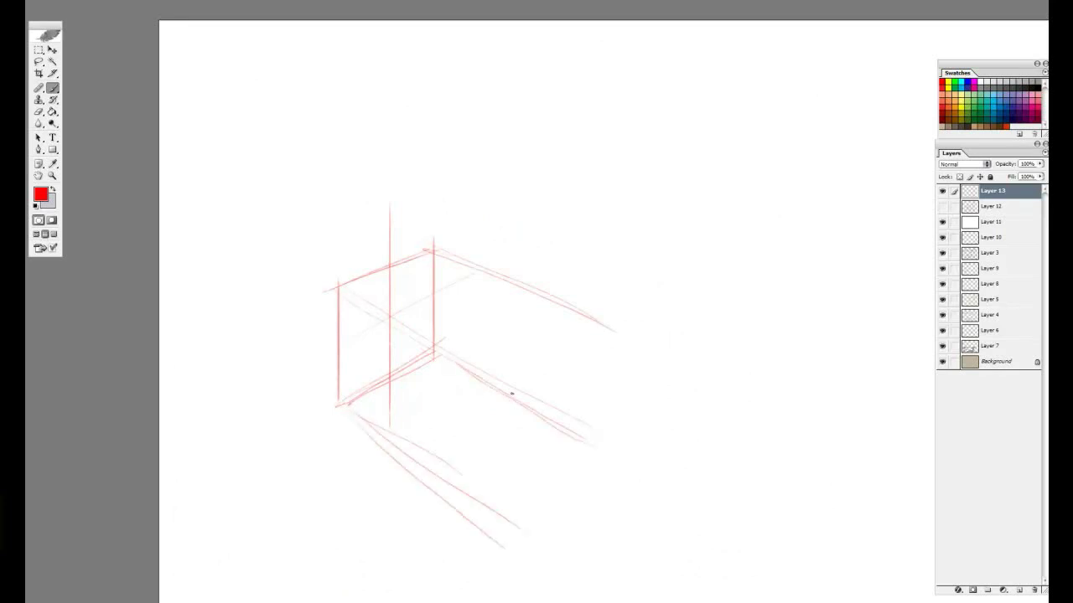
pyautogui.moveTo(511, 393); pyautogui.dragTo(602, 444)
# Step: Close the box's near end with vertical edges and diagonal upper and lower edges
pyautogui.moveTo(593, 326)
pyautogui.mouseDown()
pyautogui.moveTo(510, 395)
pyautogui.moveTo(508, 530)
pyautogui.moveTo(595, 442)
pyautogui.mouseUp()
pyautogui.moveTo(596, 378)
pyautogui.mouseDown()
pyautogui.moveTo(596, 431)
pyautogui.moveTo(500, 547)
pyautogui.moveTo(605, 447)
pyautogui.mouseUp()
pyautogui.moveTo(483, 387)
pyautogui.mouseDown()
pyautogui.moveTo(596, 307)
pyautogui.moveTo(465, 398)
pyautogui.mouseUp()
pyautogui.moveTo(465, 398); pyautogui.dragTo(628, 287)
pyautogui.moveTo(595, 320); pyautogui.dragTo(597, 286)
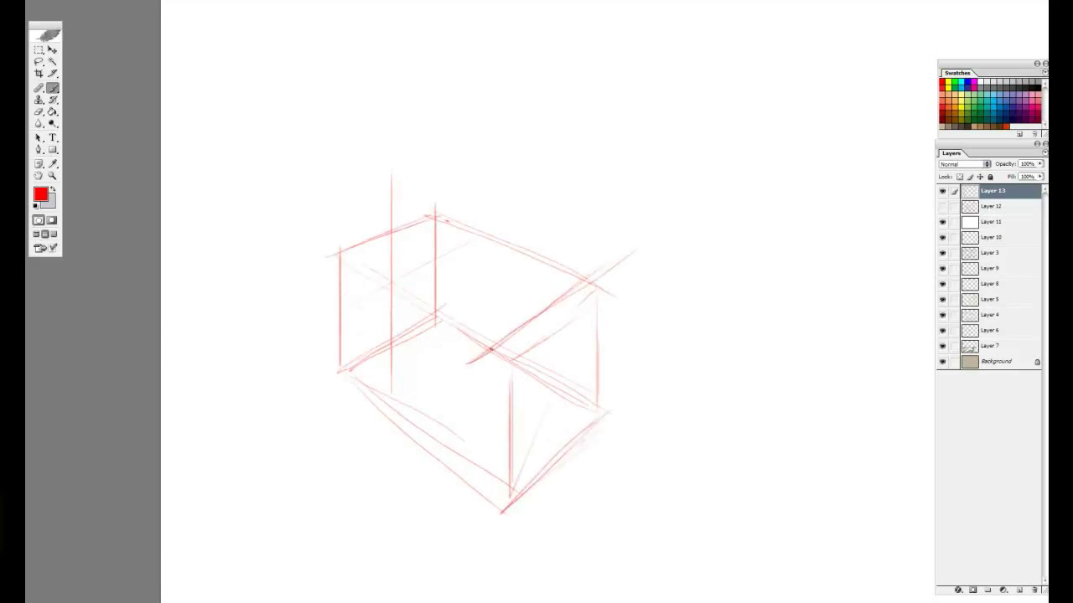
# Step: Draw parallel offset outlines beside the box's near and far end faces to give both ends thickness
pyautogui.moveTo(475, 371); pyautogui.dragTo(476, 544)
pyautogui.moveTo(477, 545); pyautogui.dragTo(482, 369)
pyautogui.moveTo(625, 261); pyautogui.dragTo(621, 429)
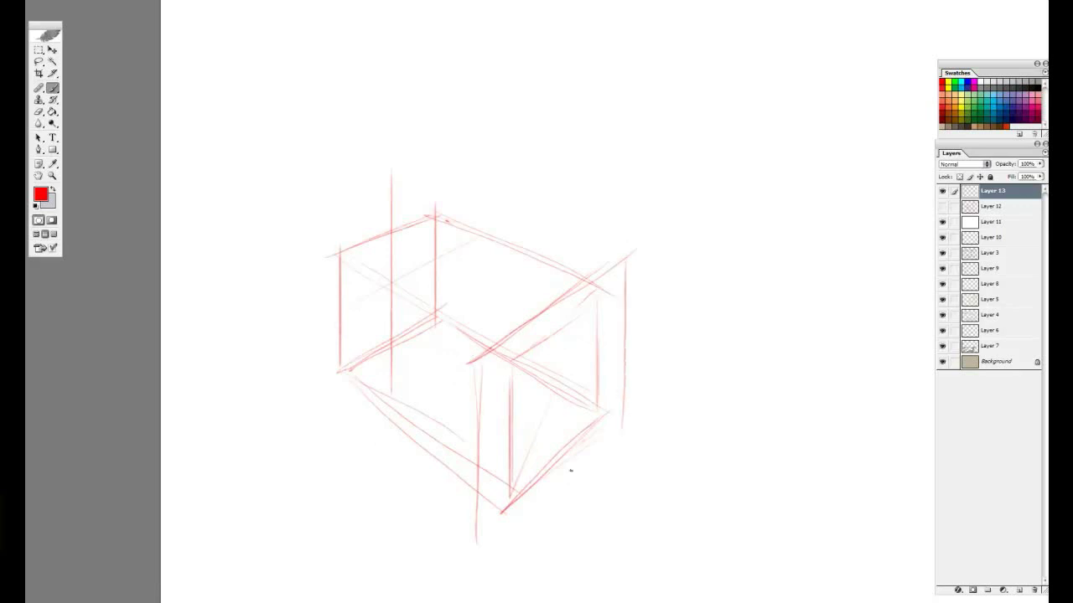
pyautogui.moveTo(507, 538); pyautogui.dragTo(627, 421)
pyautogui.moveTo(369, 270); pyautogui.dragTo(463, 220)
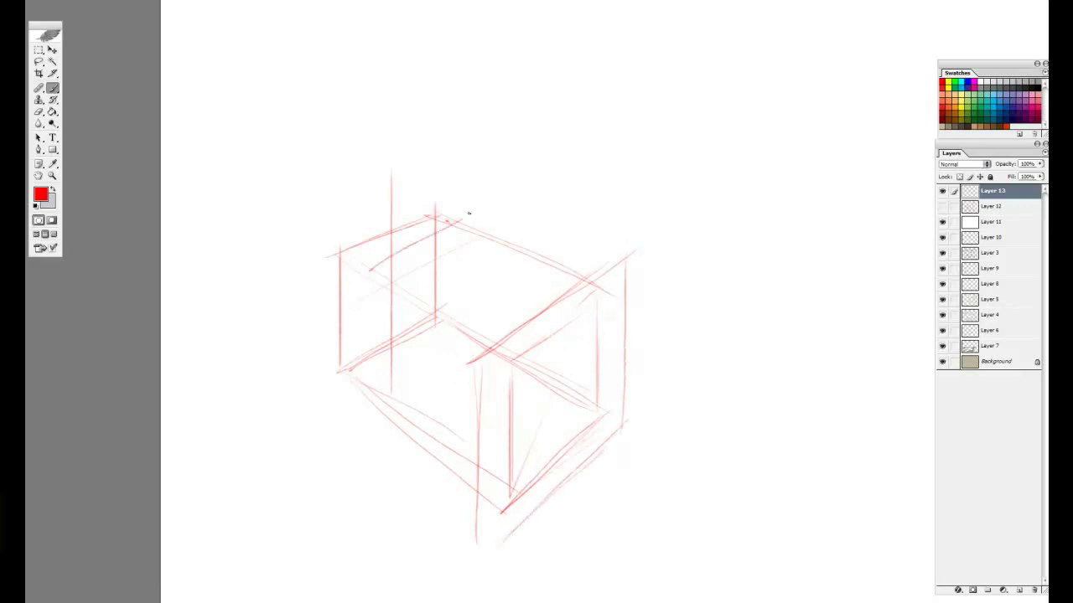
pyautogui.moveTo(369, 272)
pyautogui.mouseDown()
pyautogui.moveTo(471, 220)
pyautogui.moveTo(366, 352)
pyautogui.moveTo(364, 383)
pyautogui.mouseUp()
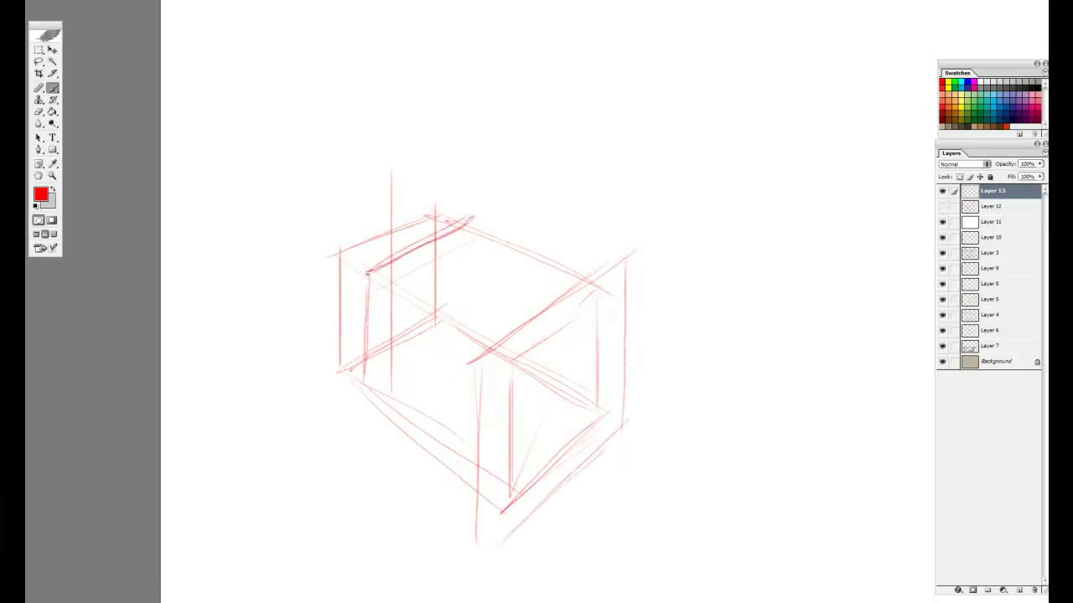
pyautogui.moveTo(402, 258)
pyautogui.mouseDown()
pyautogui.moveTo(468, 228)
pyautogui.moveTo(459, 328)
pyautogui.moveTo(409, 367)
pyautogui.mouseUp()
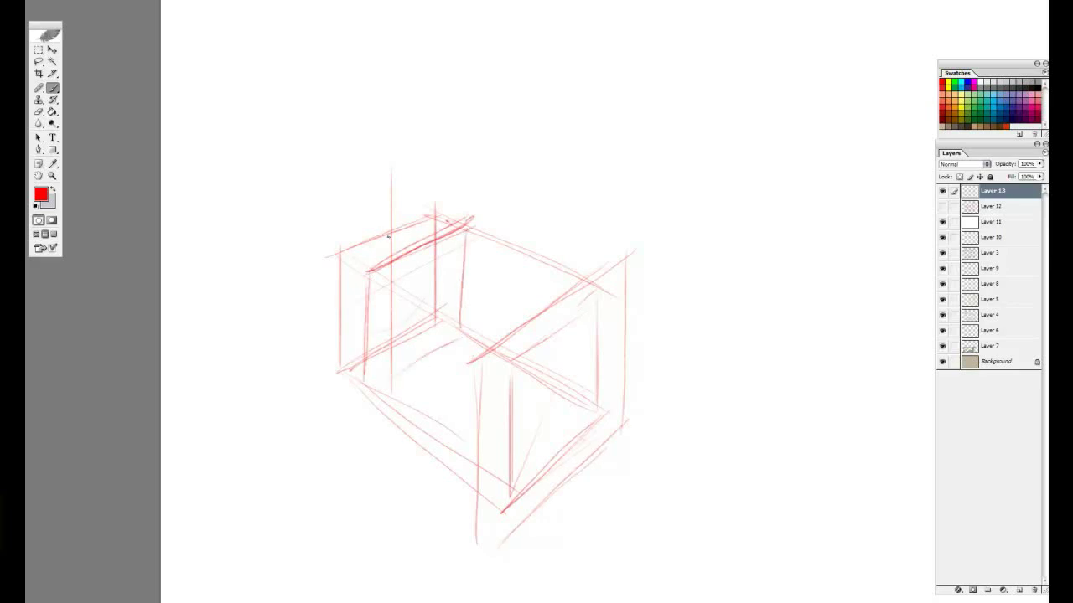
# Step: Inscribe ellipses in both thickened ends of the box and add edge marks and crossing diagonals on the near face
pyautogui.moveTo(429, 279)
pyautogui.mouseDown()
pyautogui.moveTo(343, 345)
pyautogui.moveTo(336, 277)
pyautogui.mouseUp()
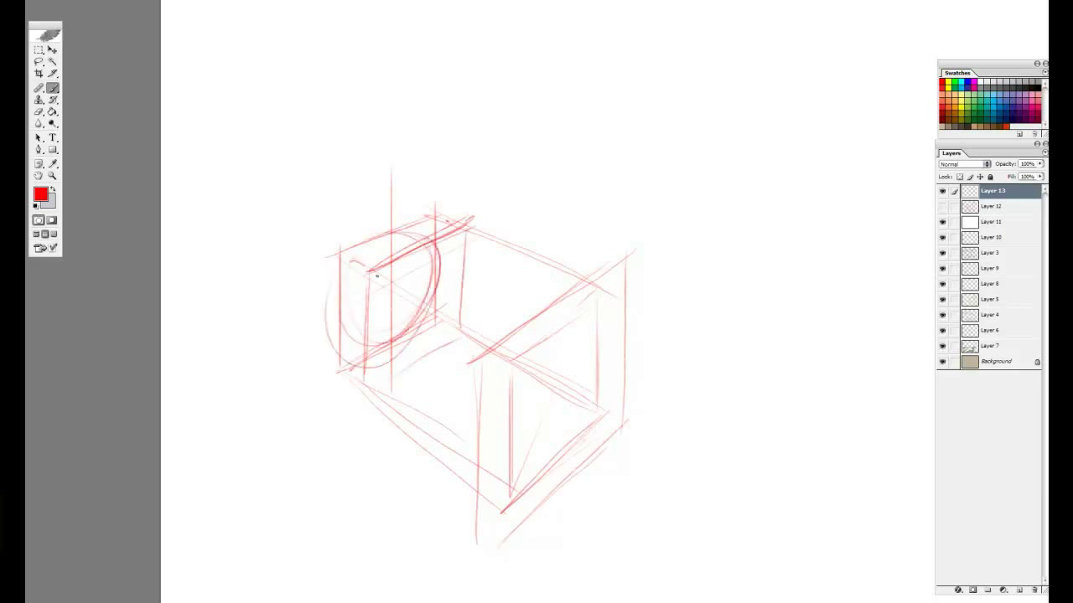
pyautogui.moveTo(443, 247)
pyautogui.mouseDown()
pyautogui.moveTo(355, 268)
pyautogui.moveTo(444, 251)
pyautogui.moveTo(375, 285)
pyautogui.moveTo(467, 258)
pyautogui.mouseUp()
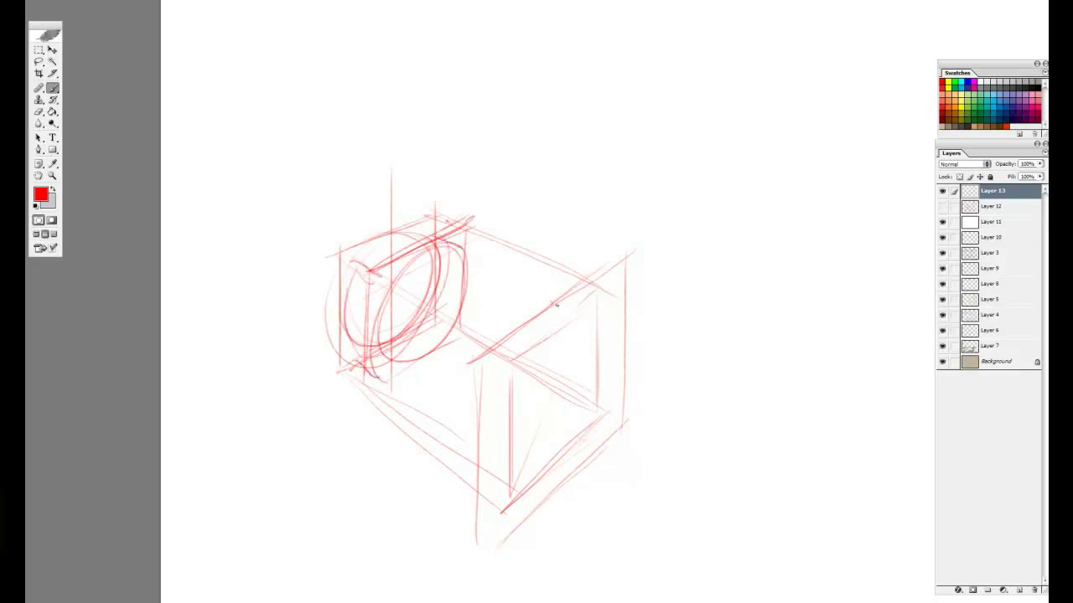
pyautogui.moveTo(554, 299)
pyautogui.mouseDown()
pyautogui.moveTo(613, 360)
pyautogui.moveTo(495, 506)
pyautogui.moveTo(630, 306)
pyautogui.moveTo(511, 362)
pyautogui.moveTo(557, 306)
pyautogui.mouseUp()
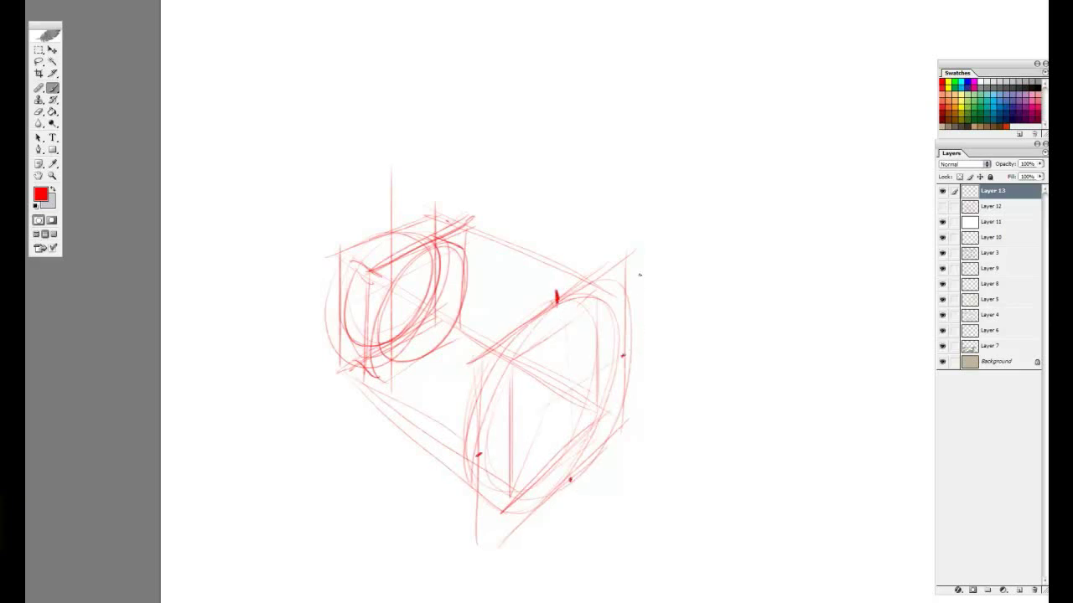
pyautogui.moveTo(627, 260); pyautogui.dragTo(502, 506)
pyautogui.moveTo(461, 359); pyautogui.dragTo(661, 433)
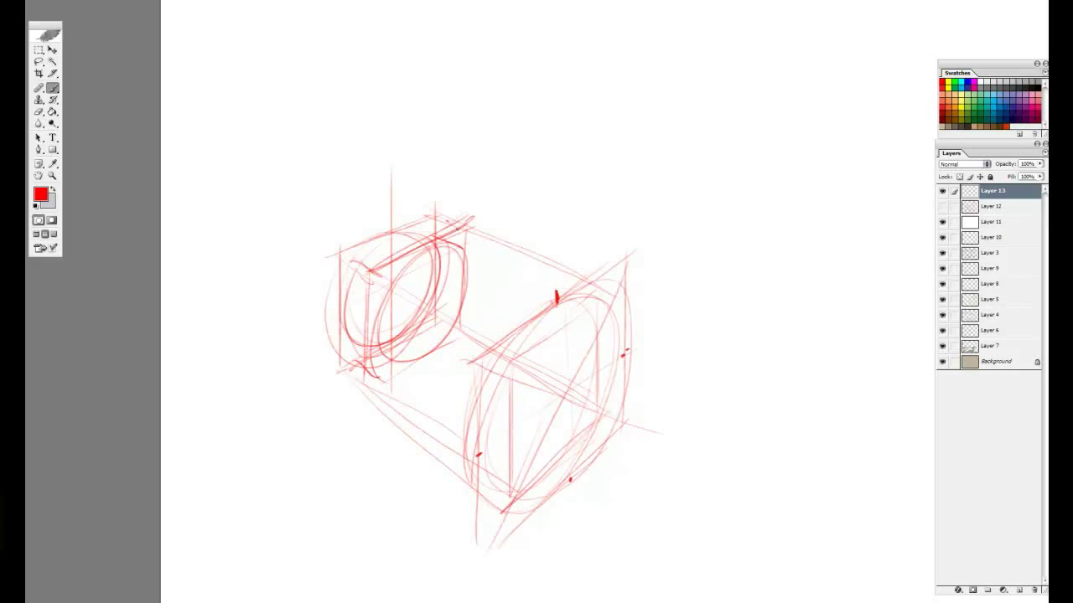
# Step: Draw crossing guides on the far face and mark four points around its ellipse to match the near one
pyautogui.moveTo(465, 231); pyautogui.dragTo(371, 377)
pyautogui.moveTo(416, 296); pyautogui.dragTo(485, 345)
pyautogui.moveTo(435, 240)
pyautogui.mouseDown()
pyautogui.moveTo(432, 339)
pyautogui.moveTo(434, 239)
pyautogui.mouseUp()
pyautogui.moveTo(433, 352); pyautogui.dragTo(433, 340)
pyautogui.moveTo(340, 305); pyautogui.dragTo(381, 330)
pyautogui.moveTo(464, 280); pyautogui.dragTo(469, 277)
pyautogui.moveTo(377, 331); pyautogui.dragTo(470, 276)
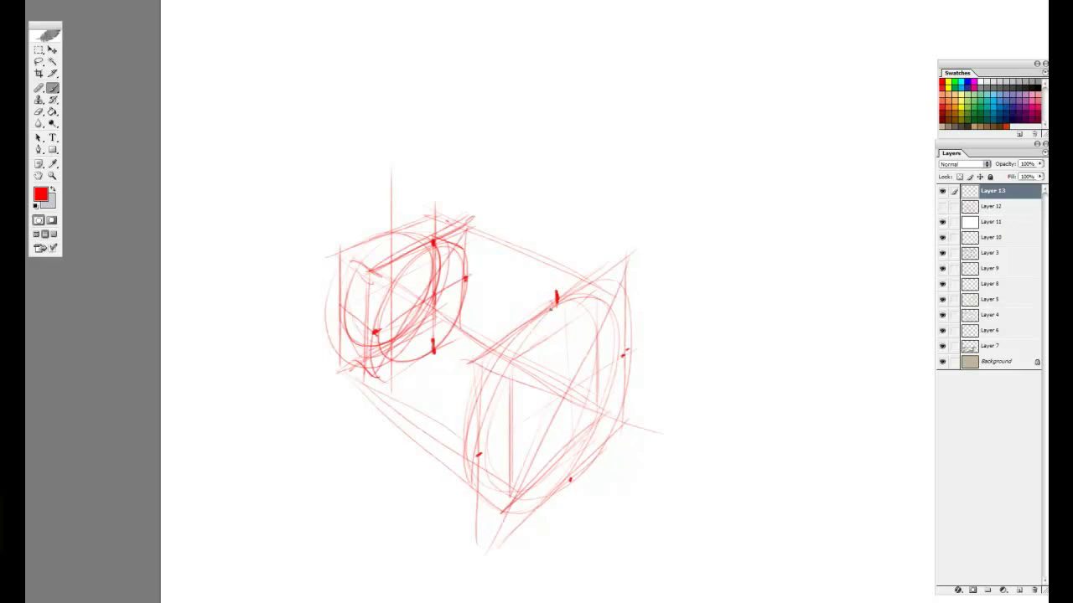
# Step: Draw a small oval around each of the four marks on the near and far discs
pyautogui.moveTo(555, 295)
pyautogui.mouseDown()
pyautogui.moveTo(566, 312)
pyautogui.moveTo(557, 298)
pyautogui.mouseUp()
pyautogui.moveTo(489, 444)
pyautogui.mouseDown()
pyautogui.moveTo(478, 463)
pyautogui.moveTo(491, 446)
pyautogui.mouseUp()
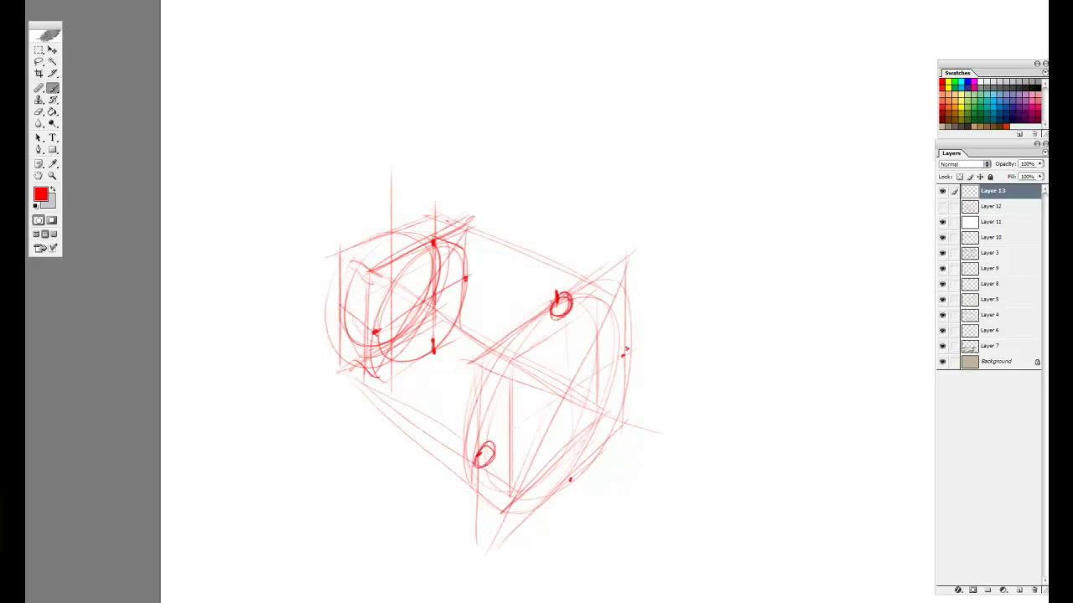
pyautogui.moveTo(625, 346); pyautogui.dragTo(620, 363)
pyautogui.moveTo(577, 459)
pyautogui.mouseDown()
pyautogui.moveTo(568, 479)
pyautogui.moveTo(577, 461)
pyautogui.mouseUp()
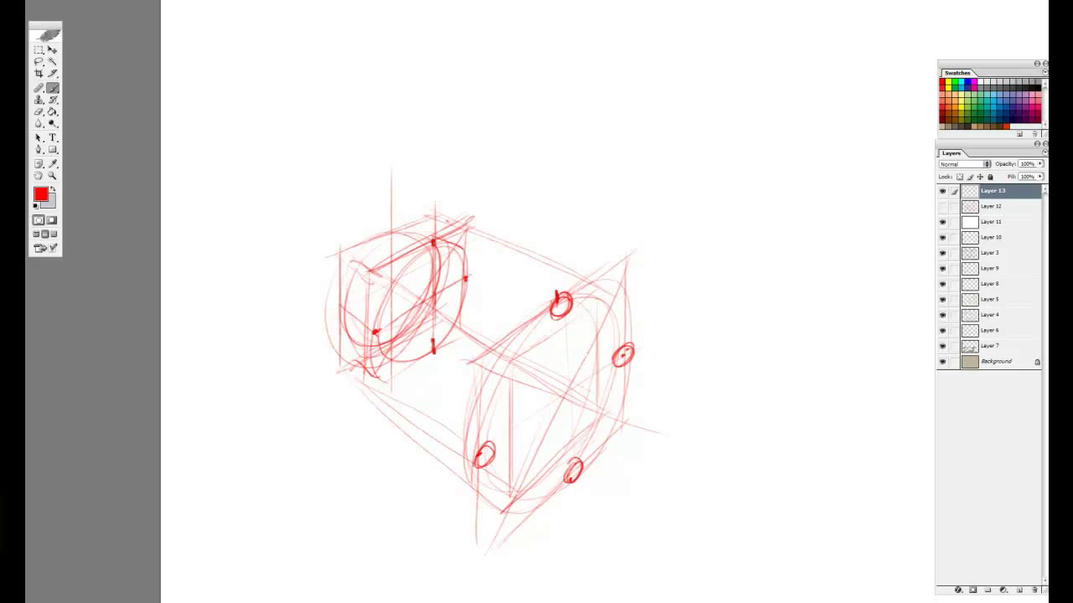
pyautogui.moveTo(437, 240)
pyautogui.mouseDown()
pyautogui.moveTo(427, 256)
pyautogui.moveTo(441, 242)
pyautogui.mouseUp()
pyautogui.moveTo(382, 320)
pyautogui.mouseDown()
pyautogui.moveTo(374, 340)
pyautogui.moveTo(426, 353)
pyautogui.mouseUp()
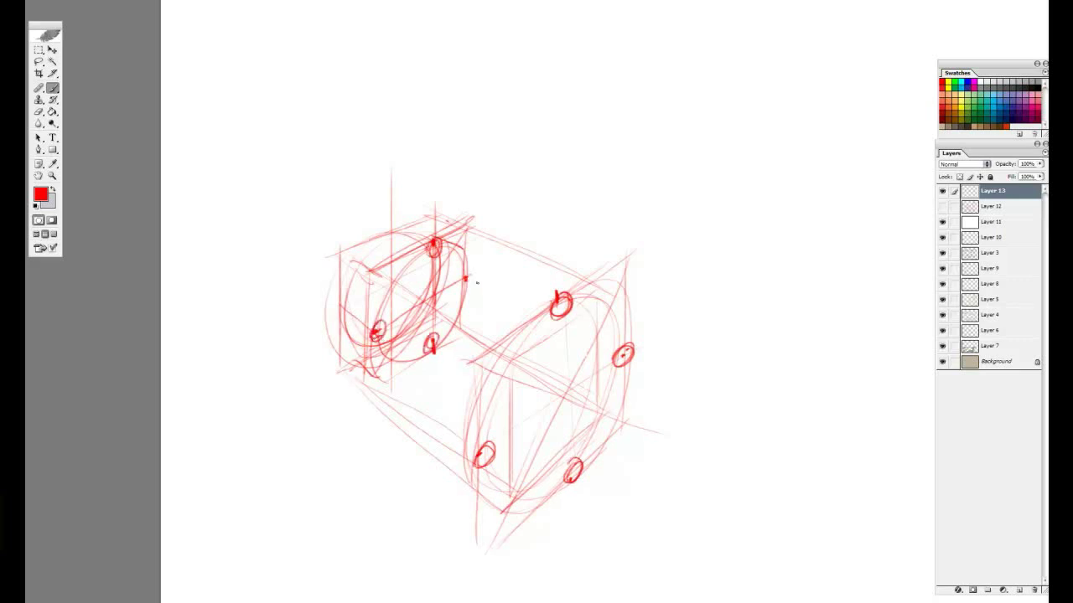
pyautogui.moveTo(468, 268); pyautogui.dragTo(462, 289)
# Step: Connect the matching small ovals of the far and near discs with paired receding lines to form four rods
pyautogui.moveTo(442, 243)
pyautogui.mouseDown()
pyautogui.moveTo(593, 304)
pyautogui.moveTo(549, 317)
pyautogui.mouseUp()
pyautogui.moveTo(466, 277)
pyautogui.mouseDown()
pyautogui.moveTo(641, 349)
pyautogui.moveTo(640, 377)
pyautogui.mouseUp()
pyautogui.moveTo(436, 343)
pyautogui.mouseDown()
pyautogui.moveTo(587, 476)
pyautogui.moveTo(597, 460)
pyautogui.moveTo(602, 494)
pyautogui.mouseUp()
pyautogui.moveTo(399, 340)
pyautogui.mouseDown()
pyautogui.moveTo(486, 440)
pyautogui.moveTo(494, 492)
pyautogui.mouseUp()
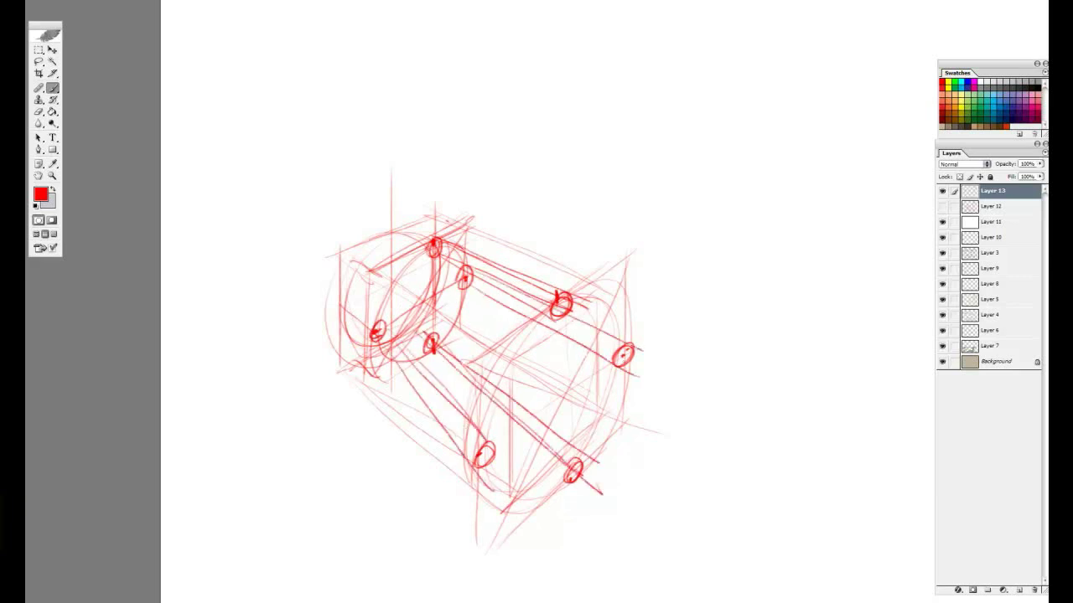
pyautogui.moveTo(364, 347); pyautogui.dragTo(488, 476)
pyautogui.moveTo(379, 328); pyautogui.dragTo(487, 437)
# Step: Darken the far disc's rim and draw zigzag hatching alongside the two lower rods
pyautogui.moveTo(353, 290); pyautogui.dragTo(443, 227)
pyautogui.moveTo(671, 238)
pyautogui.mouseDown()
pyautogui.moveTo(656, 194)
pyautogui.moveTo(642, 224)
pyautogui.mouseUp()
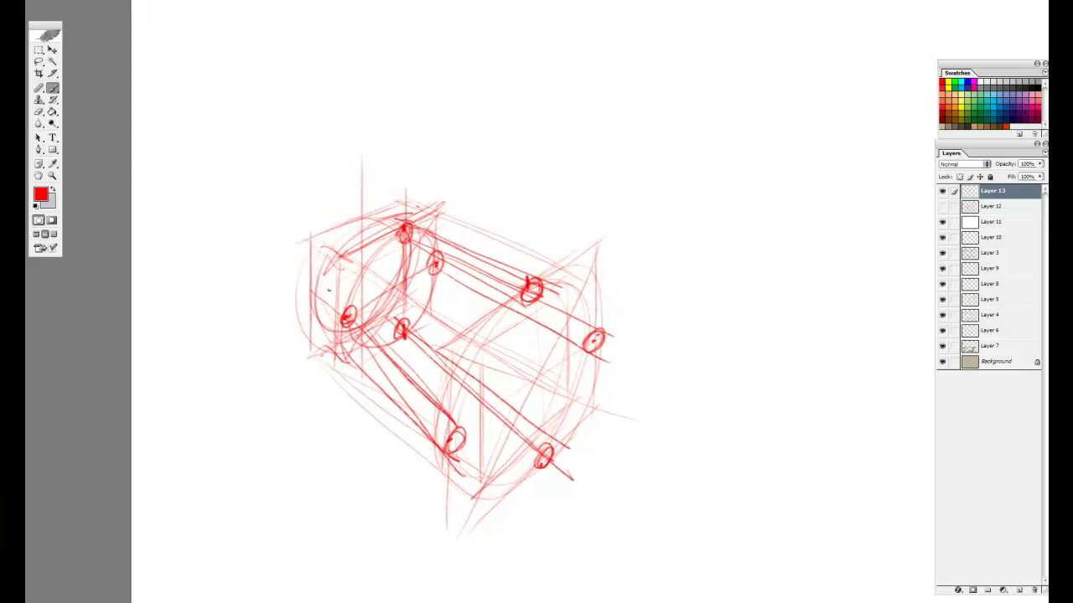
pyautogui.moveTo(359, 242); pyautogui.dragTo(324, 303)
pyautogui.moveTo(335, 344)
pyautogui.mouseDown()
pyautogui.moveTo(327, 365)
pyautogui.moveTo(382, 392)
pyautogui.moveTo(410, 438)
pyautogui.mouseUp()
pyautogui.moveTo(406, 344); pyautogui.dragTo(419, 364)
pyautogui.moveTo(424, 352); pyautogui.dragTo(431, 376)
pyautogui.moveTo(457, 381); pyautogui.dragTo(504, 438)
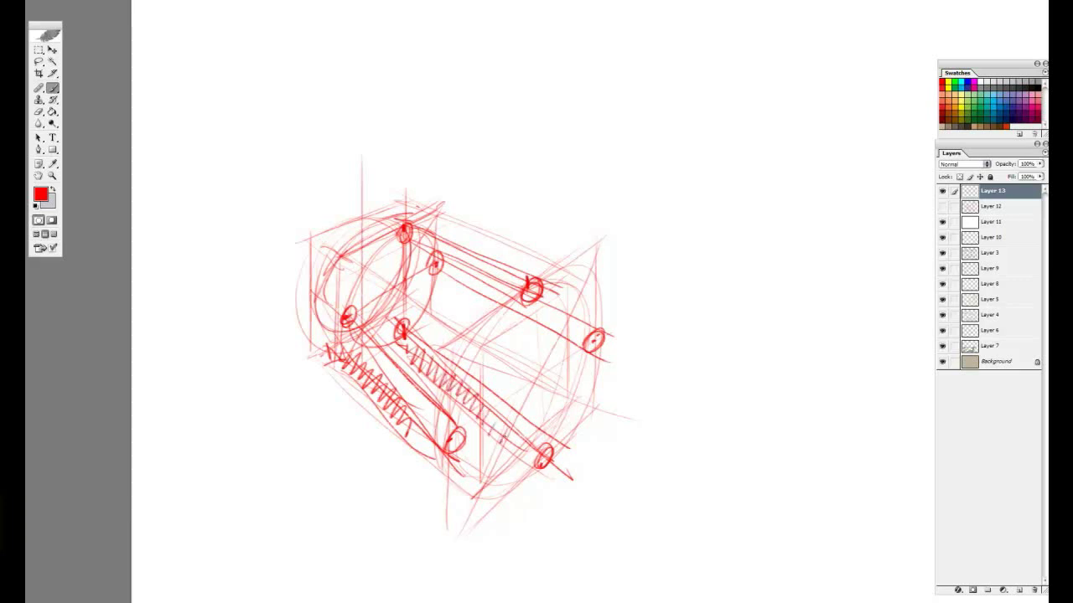
# Step: Draw a receding strip below the right-hand rods, hatch it, and link the hatched strips at the far disc
pyautogui.moveTo(457, 337); pyautogui.dragTo(578, 403)
pyautogui.moveTo(428, 324); pyautogui.dragTo(590, 399)
pyautogui.moveTo(453, 316); pyautogui.dragTo(589, 374)
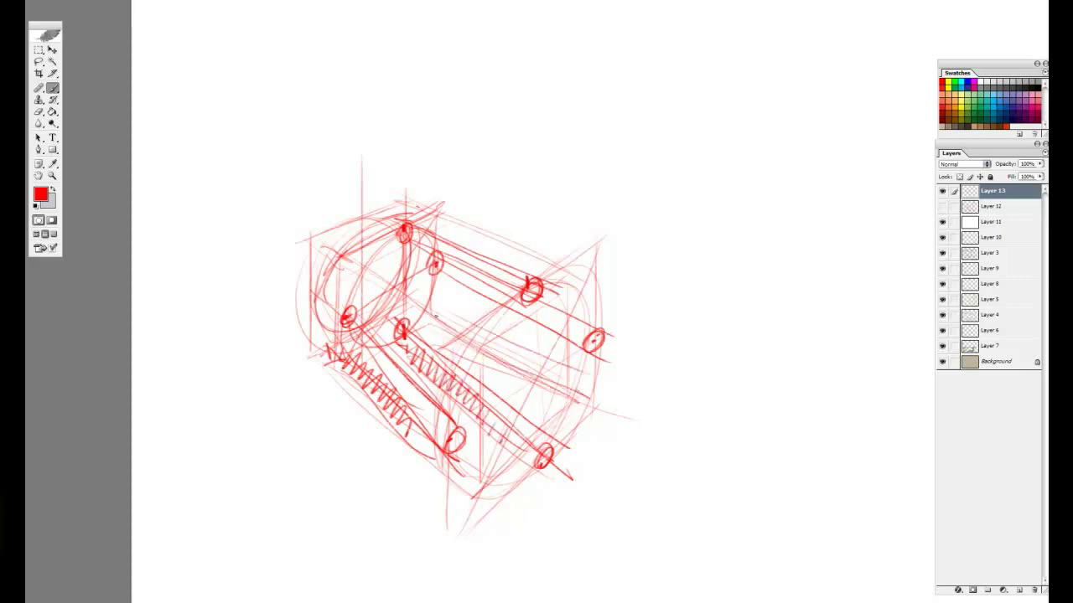
pyautogui.moveTo(430, 266); pyautogui.dragTo(428, 311)
pyautogui.moveTo(437, 276)
pyautogui.mouseDown()
pyautogui.moveTo(459, 332)
pyautogui.moveTo(531, 360)
pyautogui.moveTo(562, 380)
pyautogui.mouseUp()
pyautogui.moveTo(401, 345); pyautogui.dragTo(342, 365)
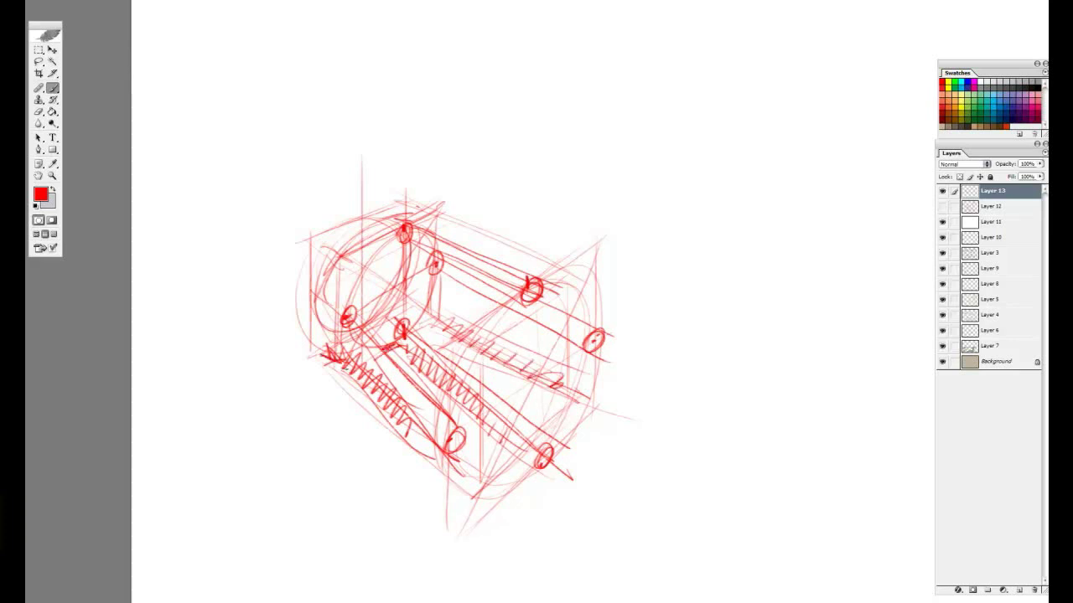
# Step: Sketch ovals inside the far disc and a thin shaft with small end ovals extending behind it
pyautogui.moveTo(333, 226); pyautogui.dragTo(377, 225)
pyautogui.moveTo(394, 273)
pyautogui.mouseDown()
pyautogui.moveTo(378, 296)
pyautogui.moveTo(386, 305)
pyautogui.moveTo(399, 275)
pyautogui.mouseUp()
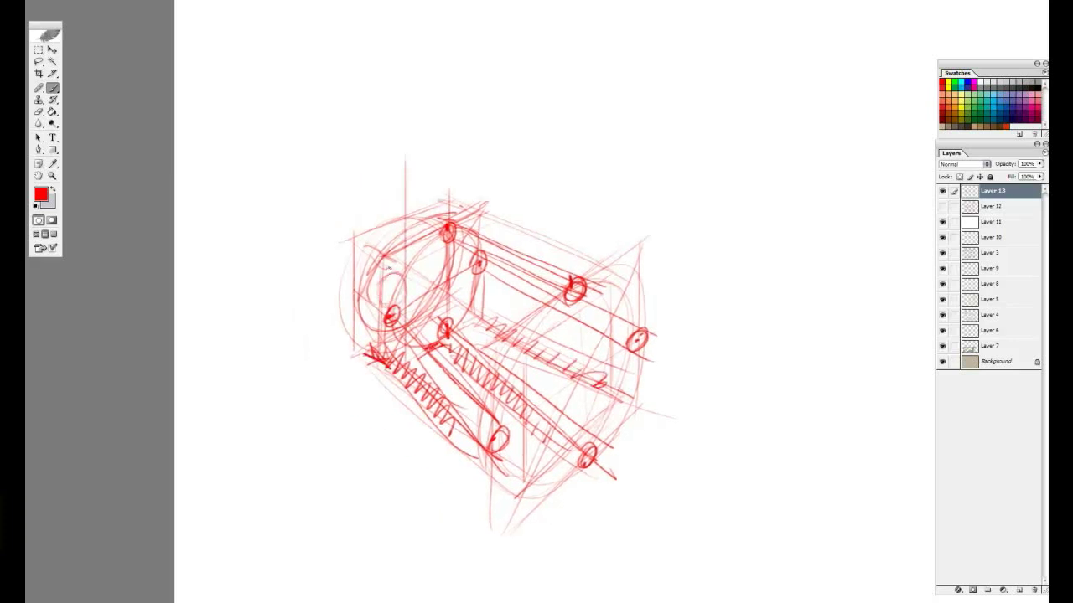
pyautogui.moveTo(335, 243)
pyautogui.mouseDown()
pyautogui.moveTo(311, 225)
pyautogui.moveTo(324, 251)
pyautogui.moveTo(337, 242)
pyautogui.moveTo(335, 253)
pyautogui.moveTo(431, 274)
pyautogui.mouseUp()
pyautogui.moveTo(459, 208); pyautogui.dragTo(502, 188)
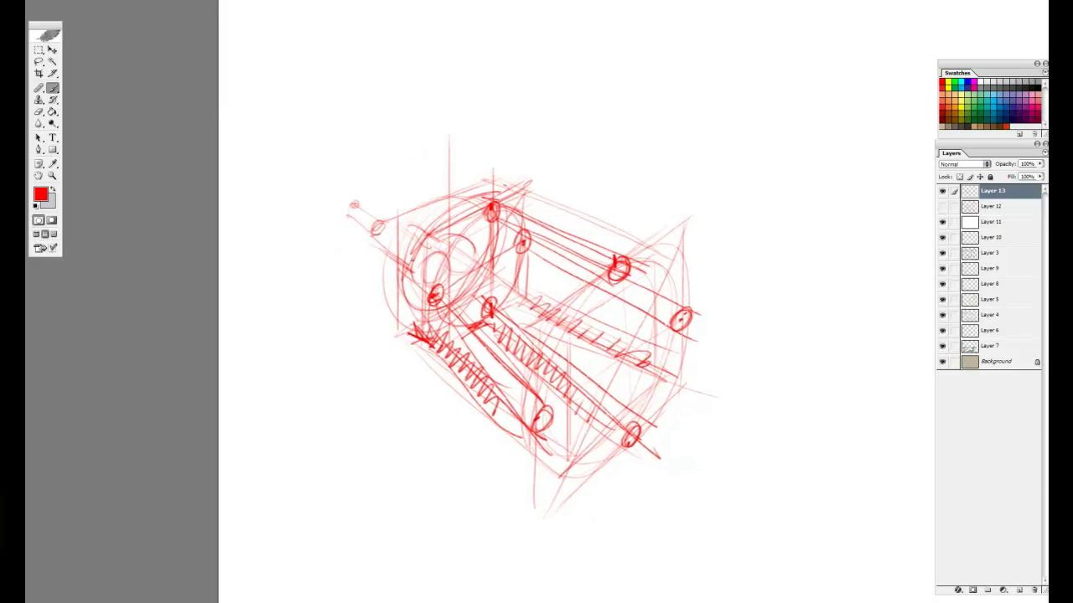
# Step: Drop a vertical guide from the near disc and draw long diagonal ground lines through its foot
pyautogui.moveTo(655, 428); pyautogui.dragTo(612, 395)
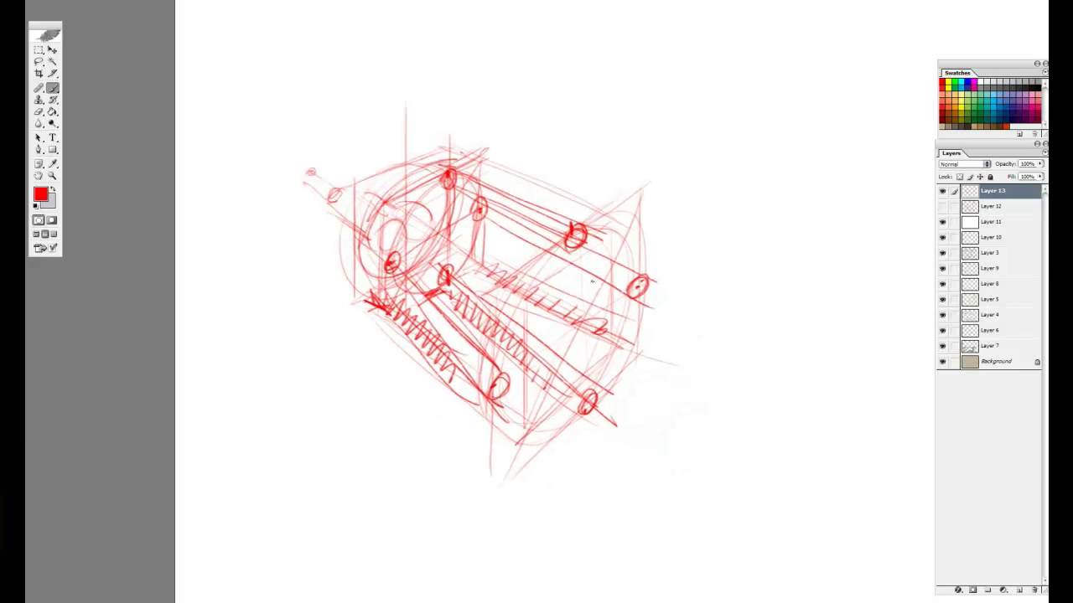
pyautogui.moveTo(588, 248); pyautogui.dragTo(588, 486)
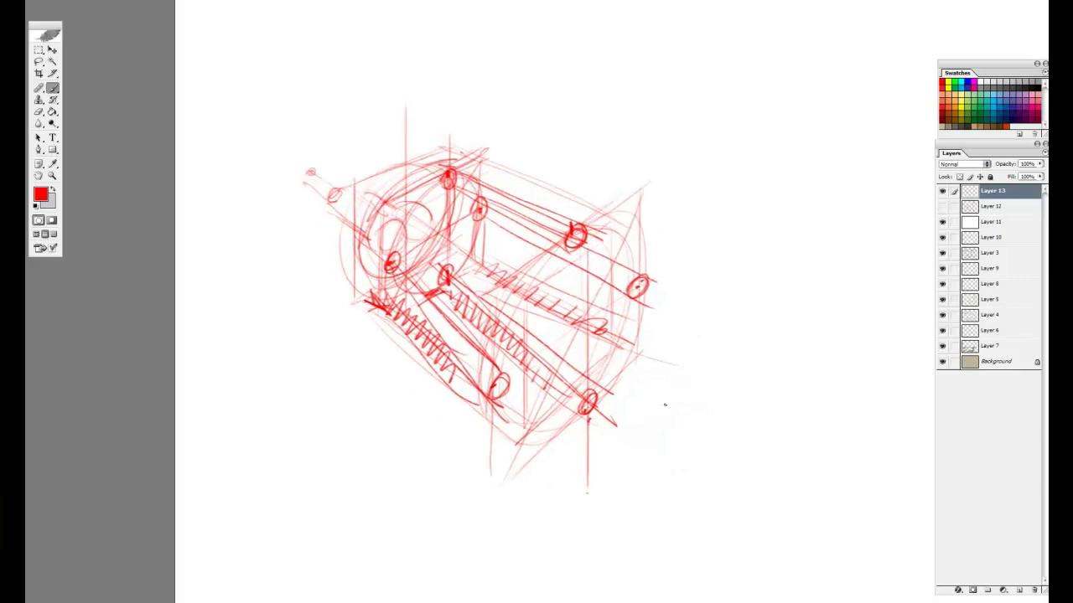
pyautogui.moveTo(666, 406)
pyautogui.mouseDown()
pyautogui.moveTo(667, 347)
pyautogui.moveTo(523, 492)
pyautogui.mouseUp()
pyautogui.moveTo(655, 355); pyautogui.dragTo(504, 524)
pyautogui.moveTo(690, 342); pyautogui.dragTo(538, 487)
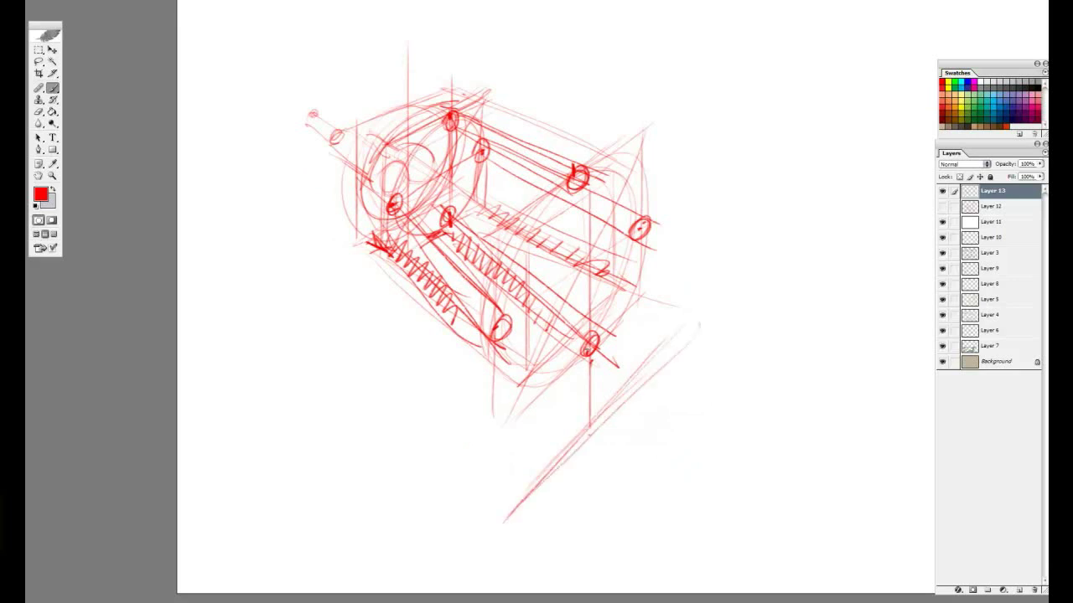
# Step: Connect the guide's foot back to beneath the near disc and extend a diagonal wing edge toward the lower left
pyautogui.moveTo(590, 372); pyautogui.dragTo(584, 434)
pyautogui.moveTo(486, 370); pyautogui.dragTo(580, 436)
pyautogui.moveTo(510, 389); pyautogui.dragTo(584, 437)
pyautogui.moveTo(505, 388); pyautogui.dragTo(567, 425)
pyautogui.moveTo(502, 369)
pyautogui.mouseDown()
pyautogui.moveTo(405, 462)
pyautogui.moveTo(456, 414)
pyautogui.mouseUp()
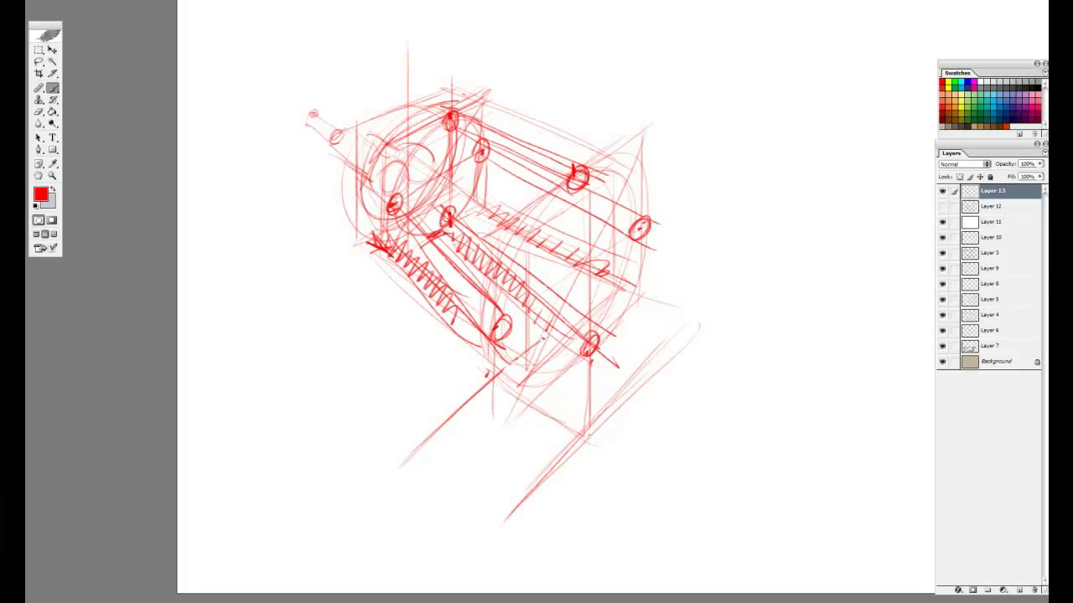
# Step: Outline the flat plane on the left with a long receding outer edge and a light rear edge meeting the shaft
pyautogui.moveTo(578, 304); pyautogui.dragTo(606, 282)
pyautogui.moveTo(242, 249); pyautogui.dragTo(276, 286)
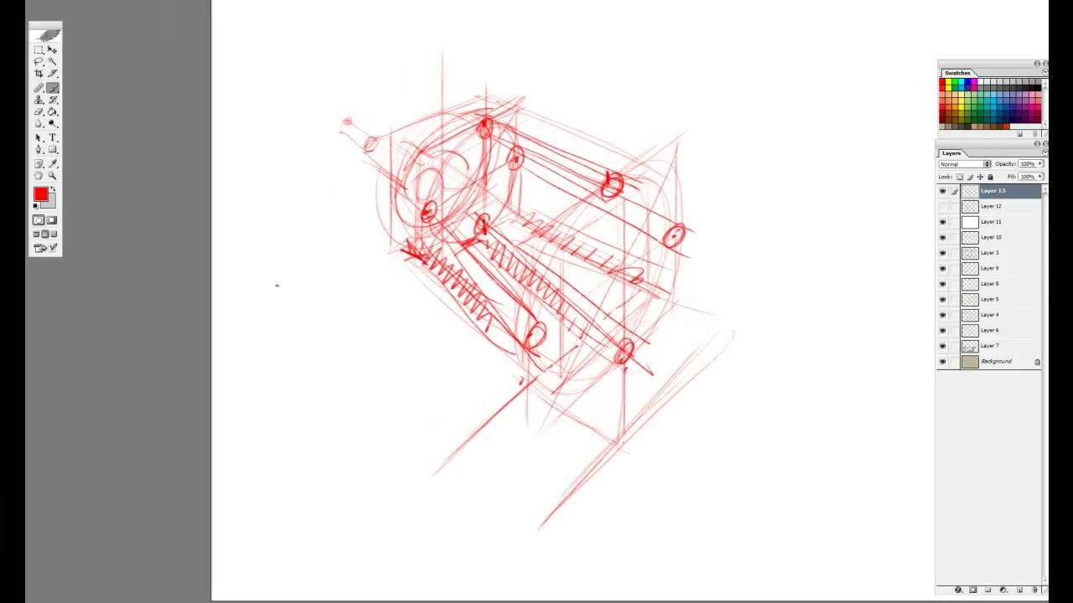
pyautogui.moveTo(360, 381); pyautogui.dragTo(451, 478)
pyautogui.moveTo(243, 254); pyautogui.dragTo(433, 478)
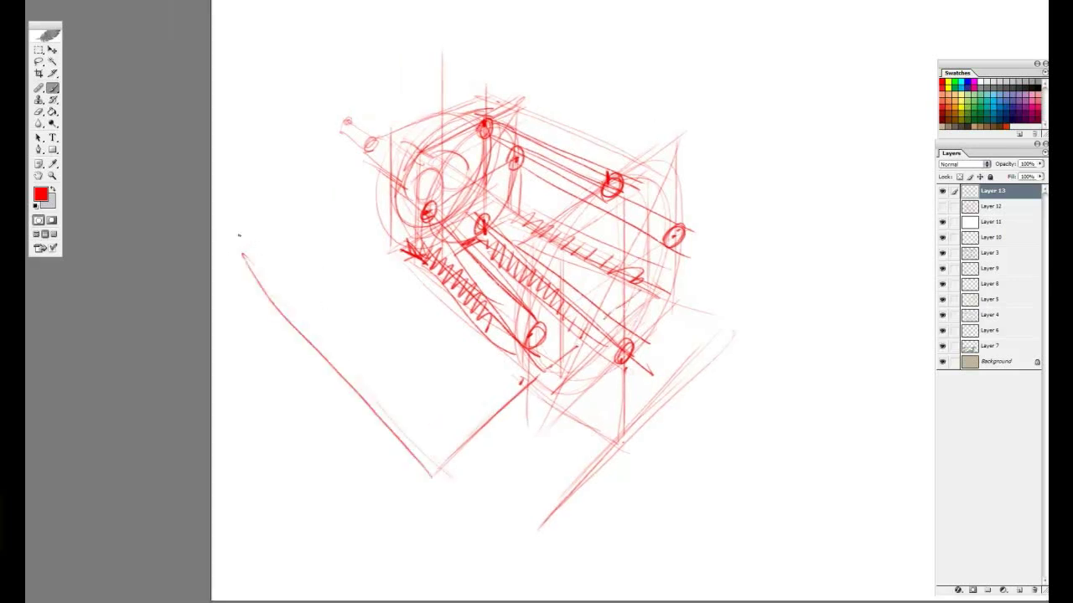
pyautogui.moveTo(279, 203)
pyautogui.mouseDown()
pyautogui.moveTo(316, 173)
pyautogui.moveTo(409, 140)
pyautogui.mouseUp()
pyautogui.moveTo(533, 187); pyautogui.dragTo(630, 245)
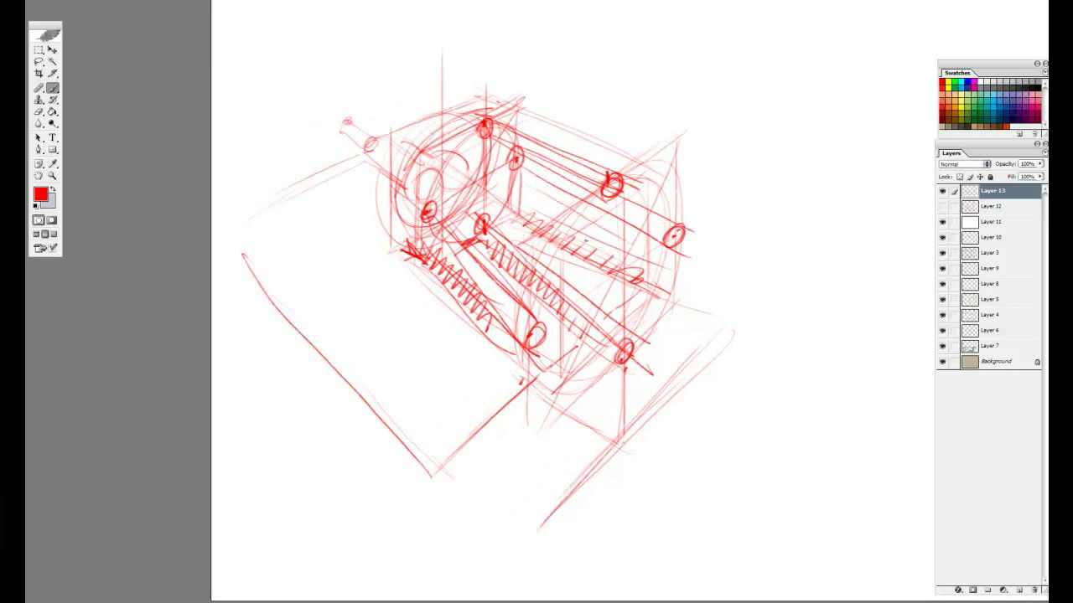
# Step: Draw a heavier diagonal base line in front of the near disc and a tall upright edge from its right end
pyautogui.moveTo(698, 235); pyautogui.dragTo(660, 244)
pyautogui.moveTo(696, 328); pyautogui.dragTo(689, 308)
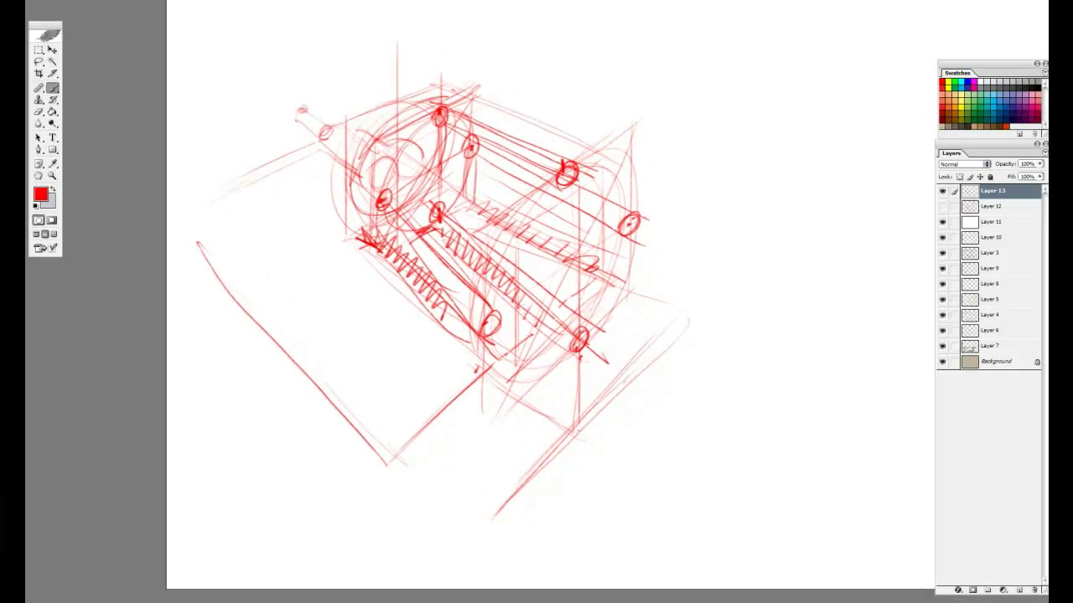
pyautogui.moveTo(510, 457); pyautogui.dragTo(687, 283)
pyautogui.moveTo(688, 283)
pyautogui.mouseDown()
pyautogui.moveTo(467, 500)
pyautogui.moveTo(688, 295)
pyautogui.mouseUp()
pyautogui.moveTo(719, 231); pyautogui.dragTo(699, 274)
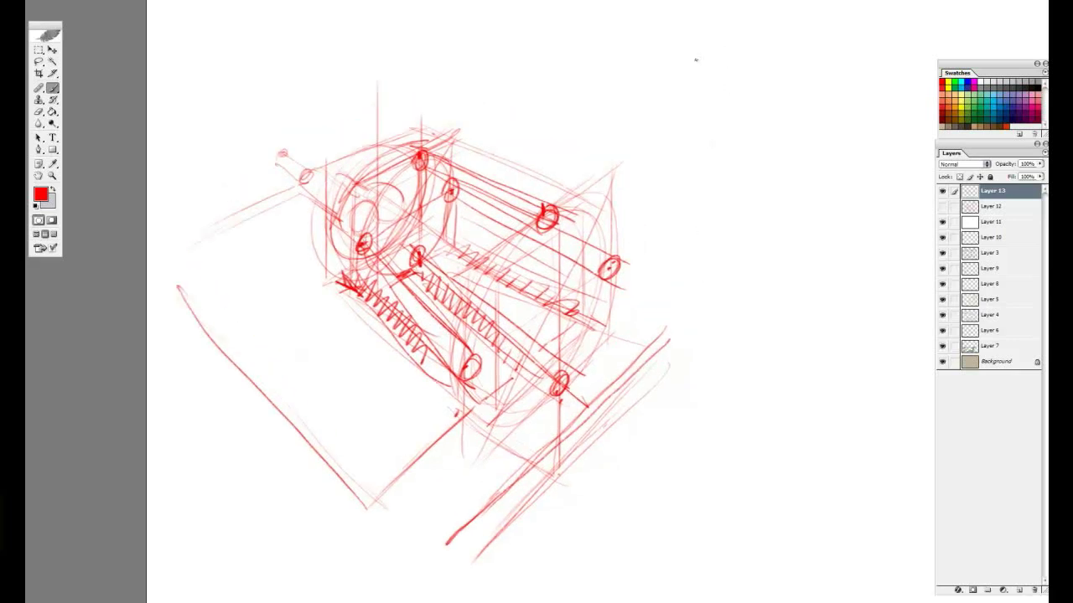
pyautogui.moveTo(696, 60)
pyautogui.mouseDown()
pyautogui.moveTo(676, 228)
pyautogui.moveTo(694, 52)
pyautogui.mouseUp()
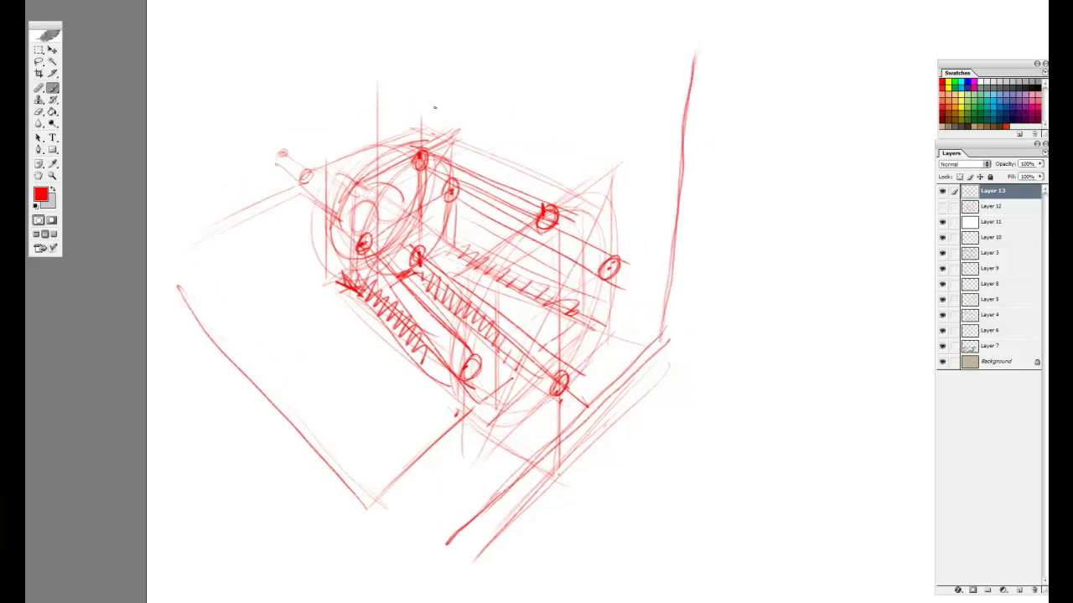
# Step: Close the large upright plane with a slanting left edge and a wavy upper edge rising to its tall corner
pyautogui.moveTo(394, 134); pyautogui.dragTo(430, 545)
pyautogui.moveTo(451, 116)
pyautogui.mouseDown()
pyautogui.moveTo(459, 99)
pyautogui.moveTo(685, 25)
pyautogui.moveTo(726, 70)
pyautogui.moveTo(520, 137)
pyautogui.moveTo(514, 184)
pyautogui.mouseUp()
pyautogui.moveTo(491, 150)
pyautogui.mouseDown()
pyautogui.moveTo(402, 202)
pyautogui.moveTo(431, 268)
pyautogui.moveTo(434, 370)
pyautogui.mouseUp()
pyautogui.moveTo(448, 430)
pyautogui.mouseDown()
pyautogui.moveTo(429, 307)
pyautogui.moveTo(452, 480)
pyautogui.moveTo(664, 260)
pyautogui.mouseUp()
pyautogui.moveTo(694, 8)
pyautogui.mouseDown()
pyautogui.moveTo(676, 142)
pyautogui.moveTo(757, 143)
pyautogui.mouseUp()
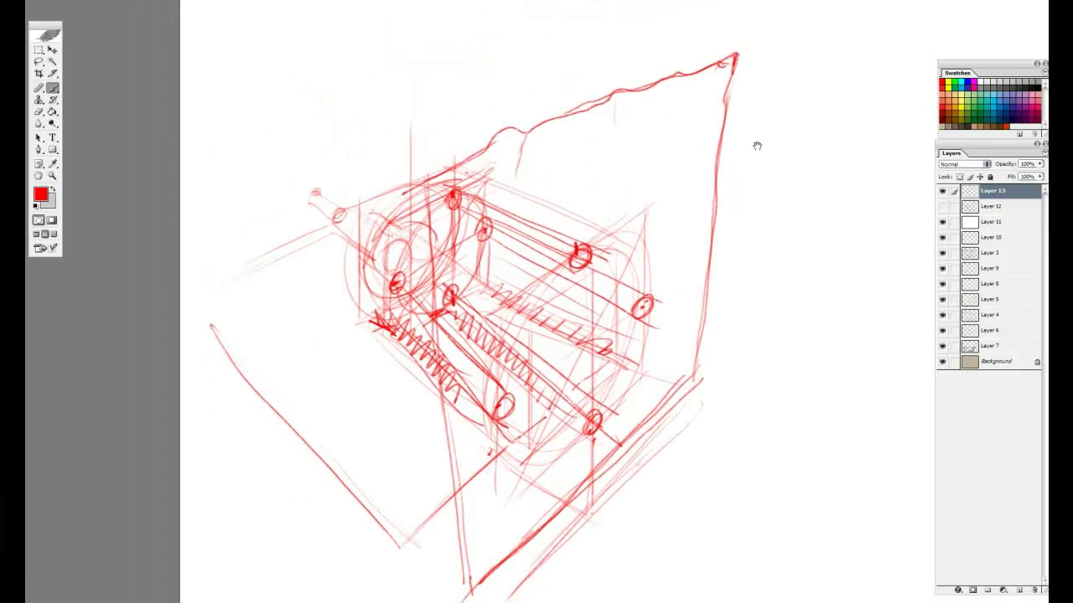
pyautogui.moveTo(818, 237)
pyautogui.mouseDown()
pyautogui.moveTo(769, 165)
pyautogui.moveTo(793, 250)
pyautogui.mouseUp()
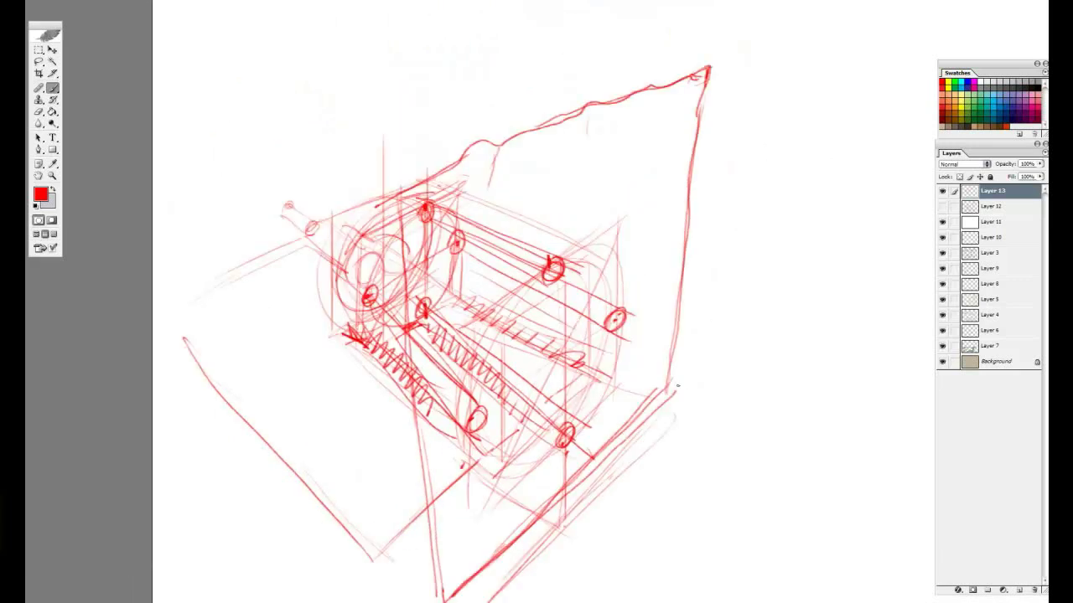
pyautogui.moveTo(678, 385); pyautogui.dragTo(686, 387)
pyautogui.moveTo(724, 238)
pyautogui.mouseDown()
pyautogui.moveTo(654, 194)
pyautogui.moveTo(711, 239)
pyautogui.mouseUp()
pyautogui.moveTo(380, 186); pyautogui.dragTo(390, 198)
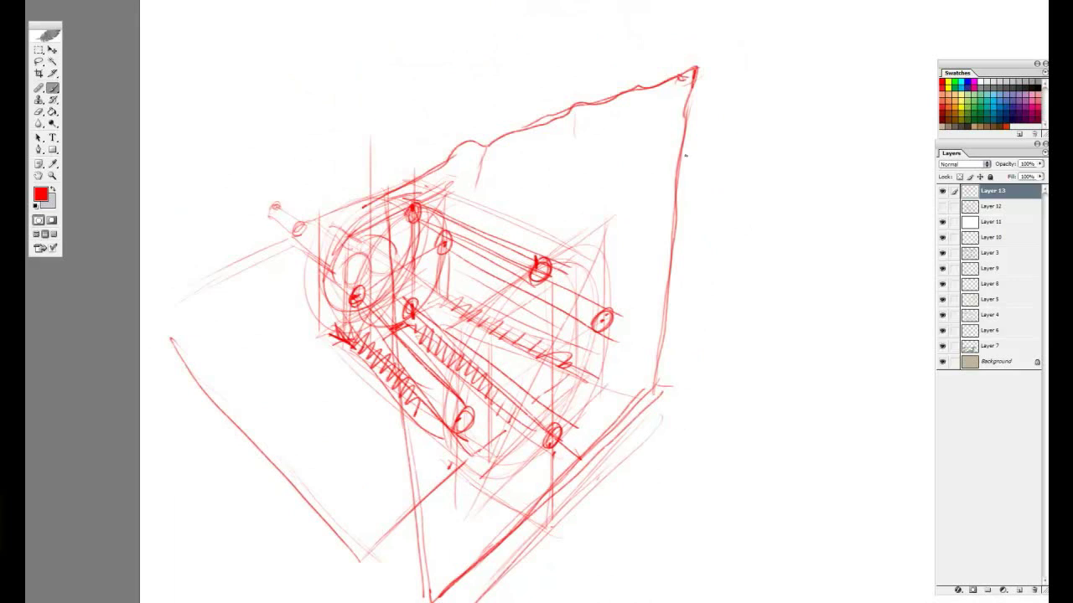
pyautogui.scroll(-2, 685, 155)
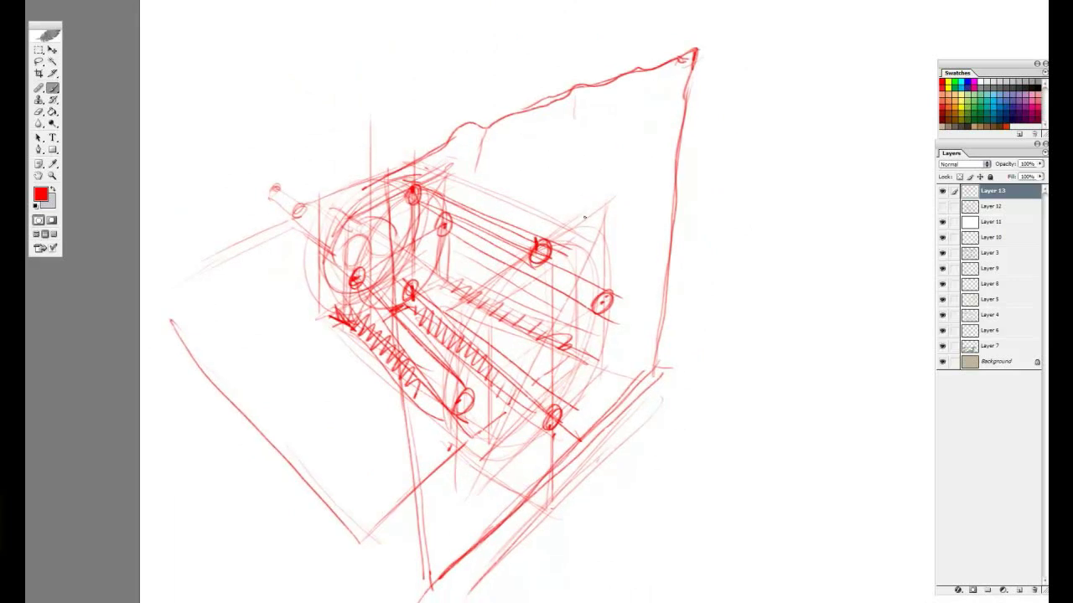
pyautogui.moveTo(561, 183); pyautogui.dragTo(626, 171)
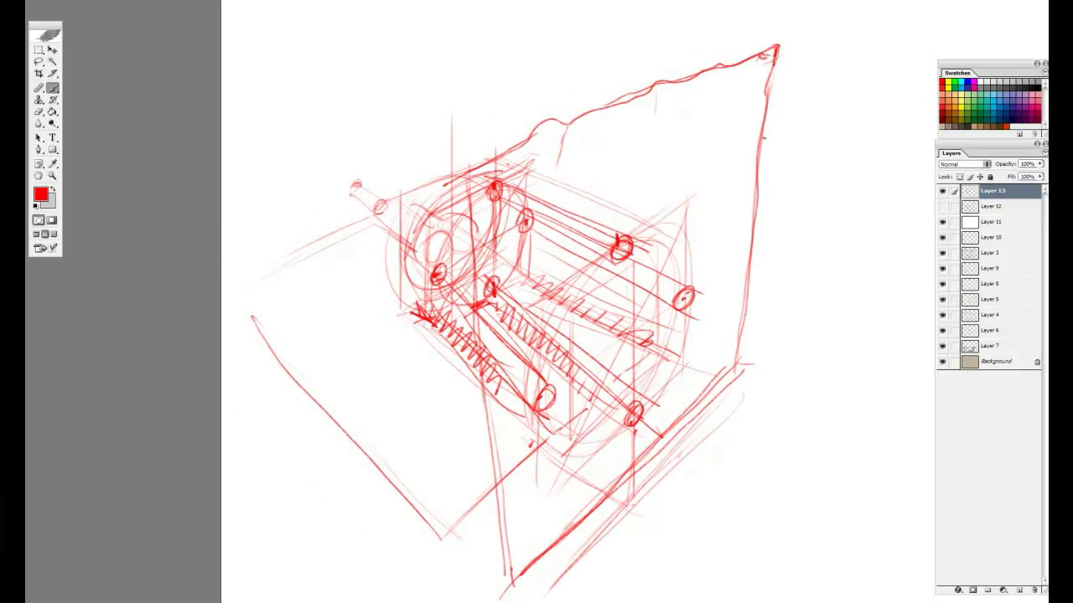
pyautogui.moveTo(868, 214); pyautogui.dragTo(726, 182)
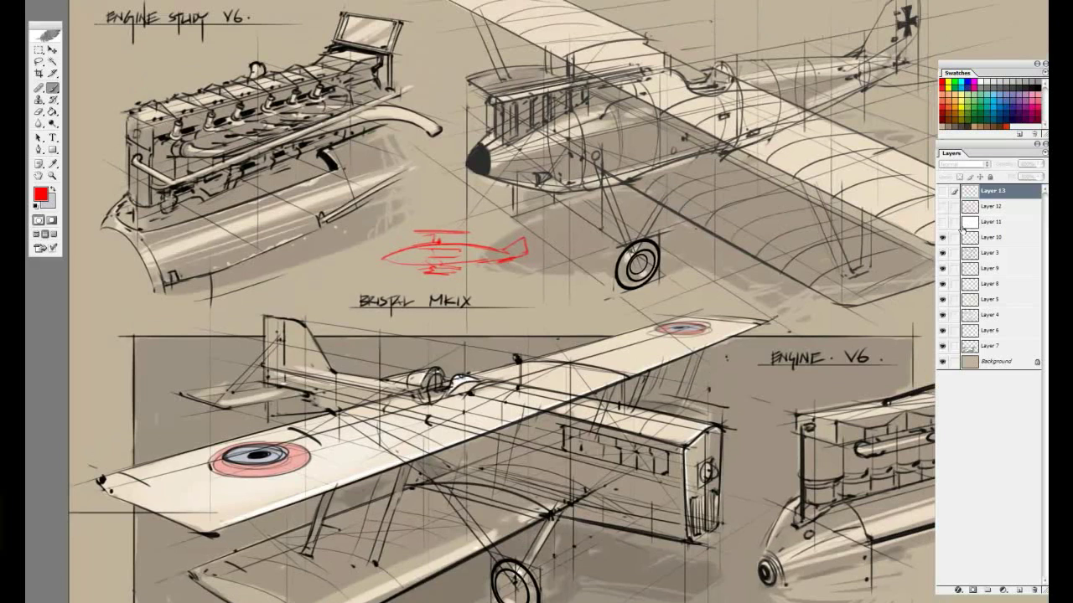
# Step: Hide Layer 10 and delete the annotation layers, Layer 10 through Layer 13, from the aircraft sketch sheet
pyautogui.click(942, 237)
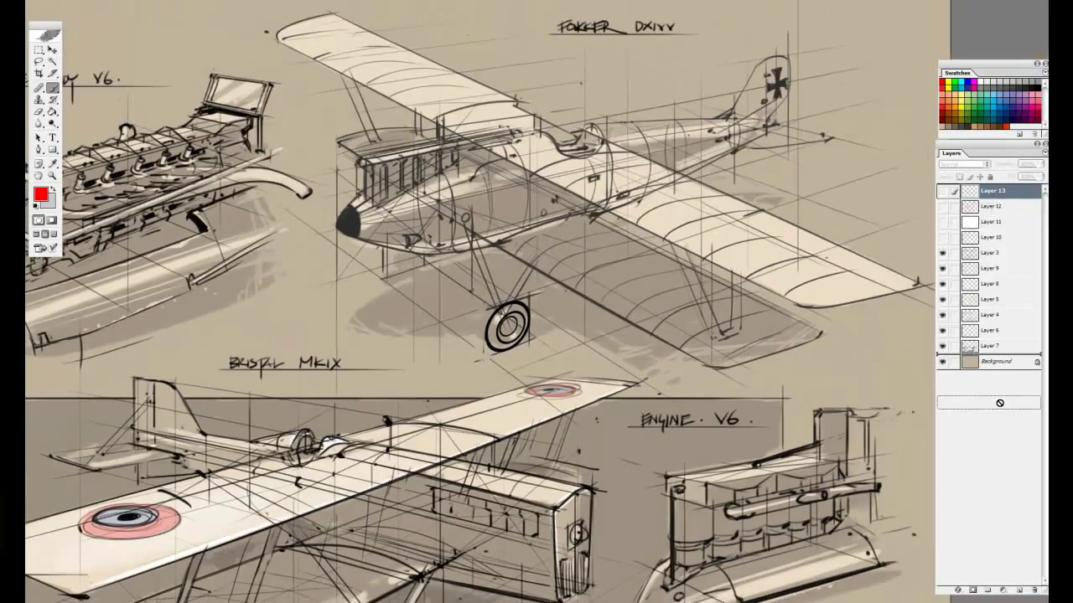
pyautogui.moveTo(1035, 581); pyautogui.dragTo(1035, 590)
pyautogui.moveTo(986, 192); pyautogui.dragTo(1033, 590)
pyautogui.moveTo(991, 191); pyautogui.dragTo(1034, 590)
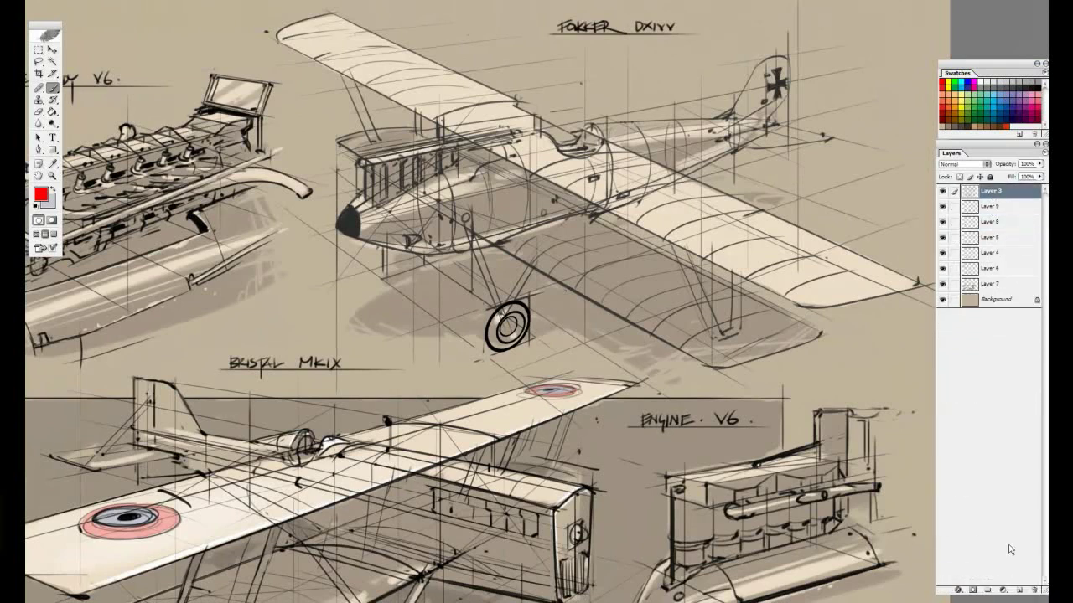
# Step: Return the aircraft sheet to a floating window at 25% and bring the two insect sketch sheets to the front
pyautogui.keyDown('alt'); pyautogui.click(556, 315); pyautogui.keyUp('alt')
pyautogui.keyDown('alt'); pyautogui.click(556, 315); pyautogui.keyUp('alt')
pyautogui.press('f')
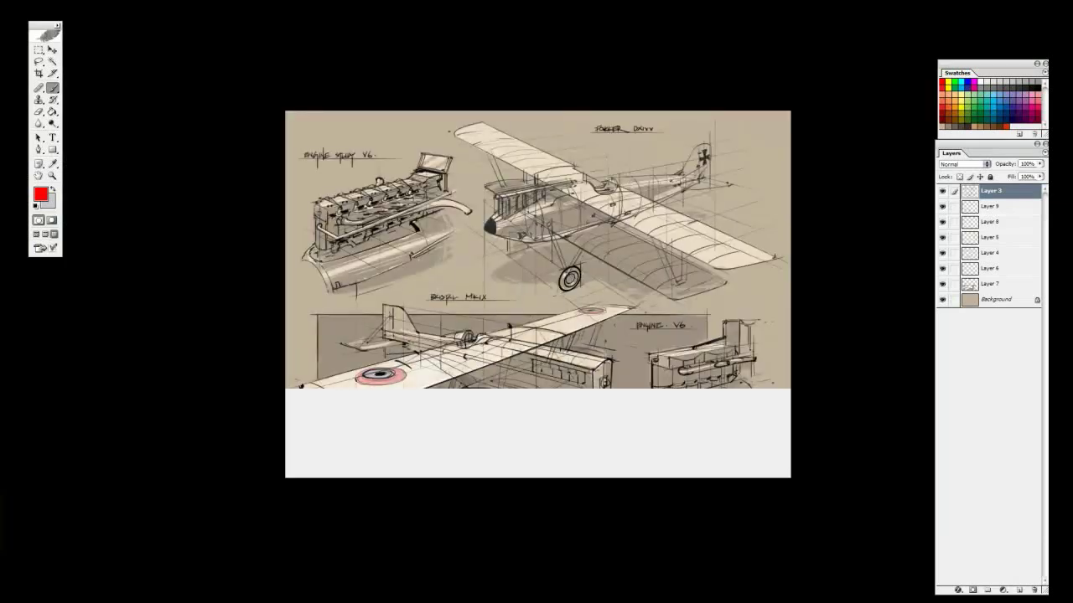
pyautogui.press('f')
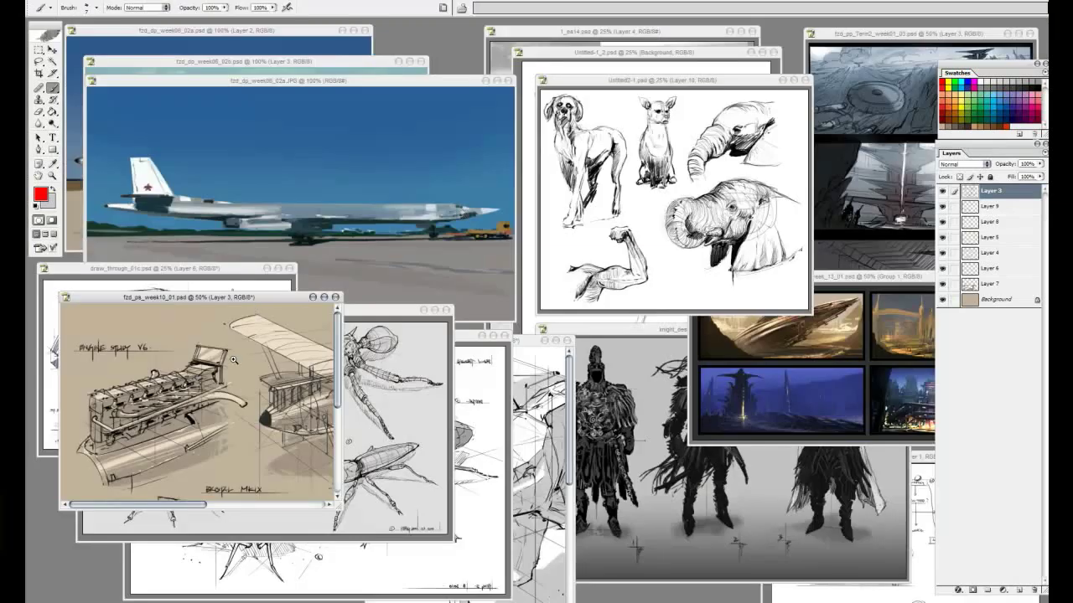
pyautogui.keyDown('alt'); pyautogui.click(233, 342); pyautogui.keyUp('alt')
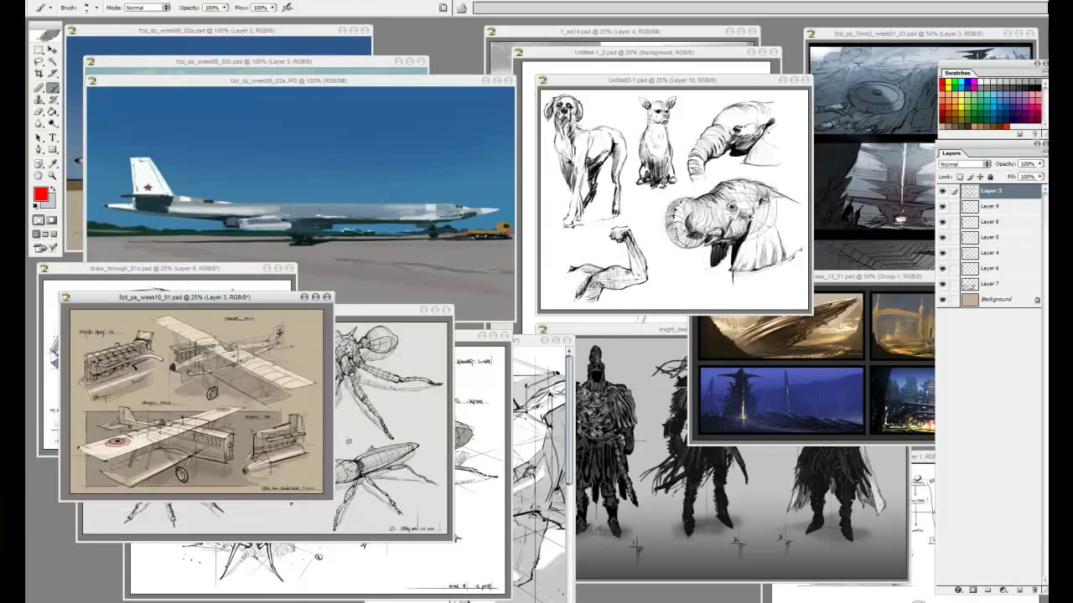
pyautogui.click(379, 313)
pyautogui.click(469, 337)
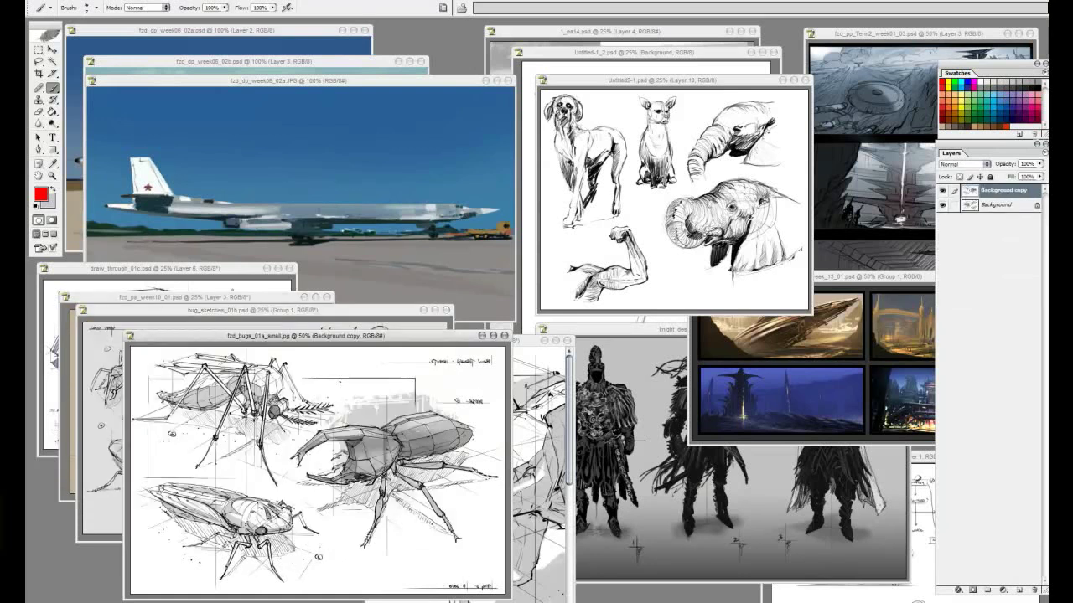
# Step: View the elephant and boar draw-through sheet full screen and return it to a floating window at 25%
pyautogui.click(527, 397)
pyautogui.press('f')
pyautogui.press('f')
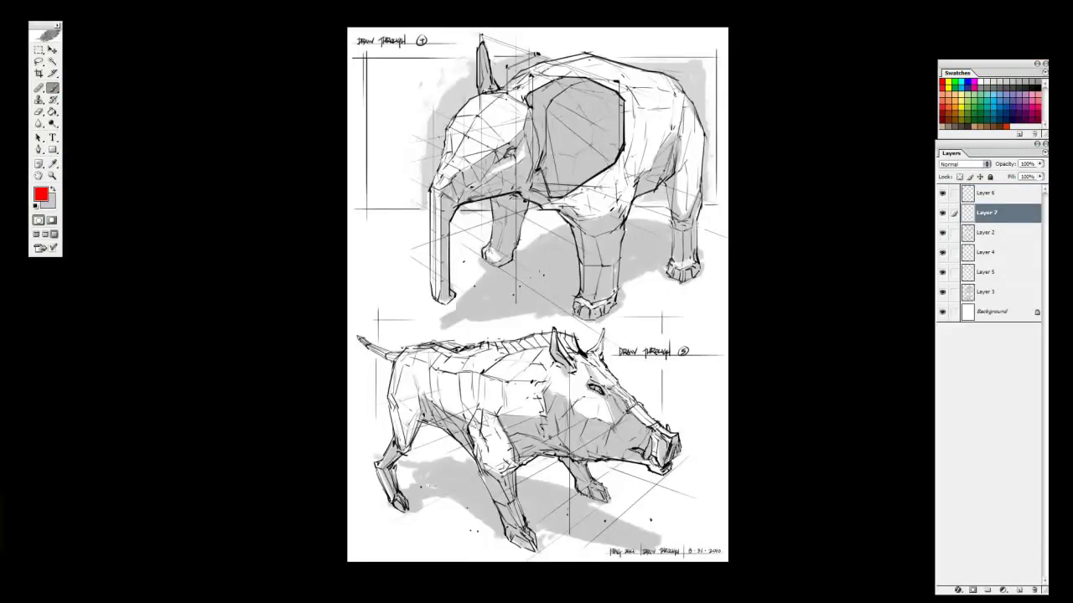
pyautogui.press('f')
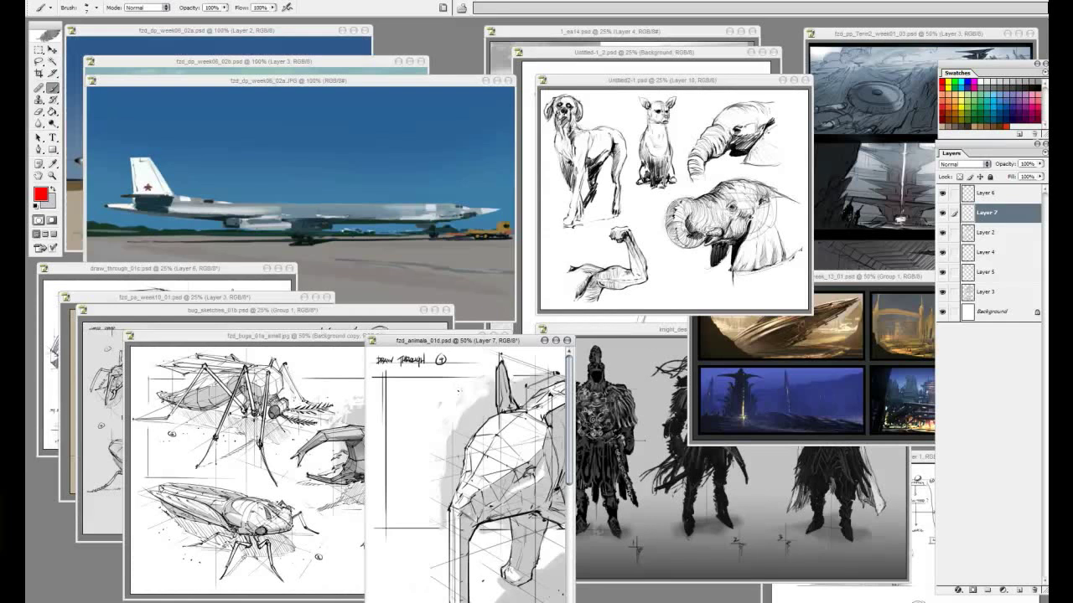
pyautogui.hotkey('ctrl', '-')
pyautogui.hotkey('ctrl', '-')
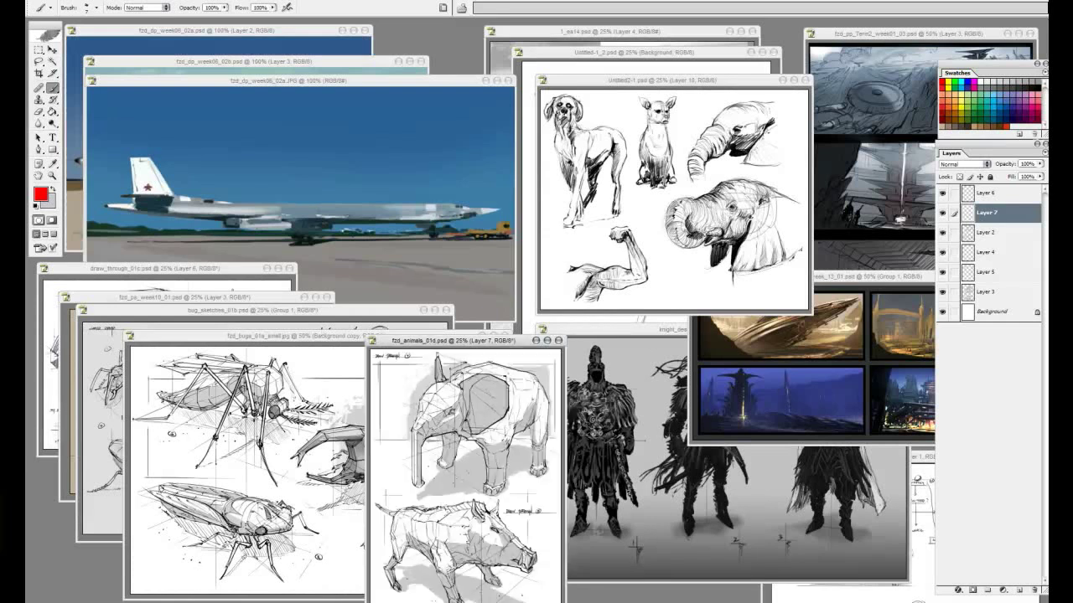
# Step: Bring the draw_through_01c.psd vehicle sheet forward and examine its 3/4 front view full screen at closer magnification
pyautogui.click(204, 299)
pyautogui.click(204, 270)
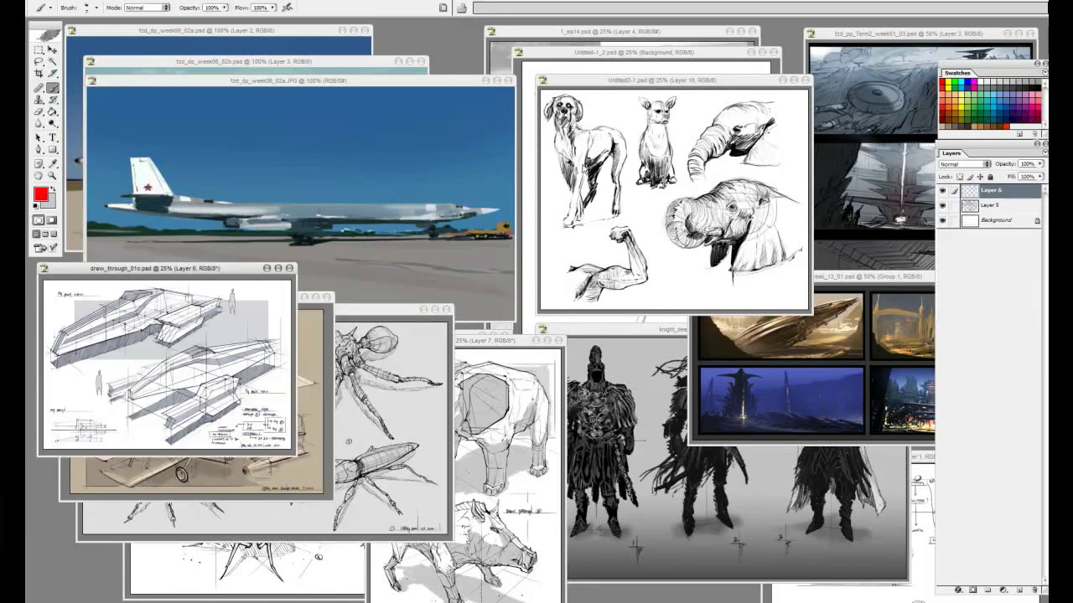
pyautogui.press('f')
pyautogui.press('f')
pyautogui.hotkey('ctrl', '+')
pyautogui.hotkey('ctrl', '+')
pyautogui.hotkey('ctrl', '+')
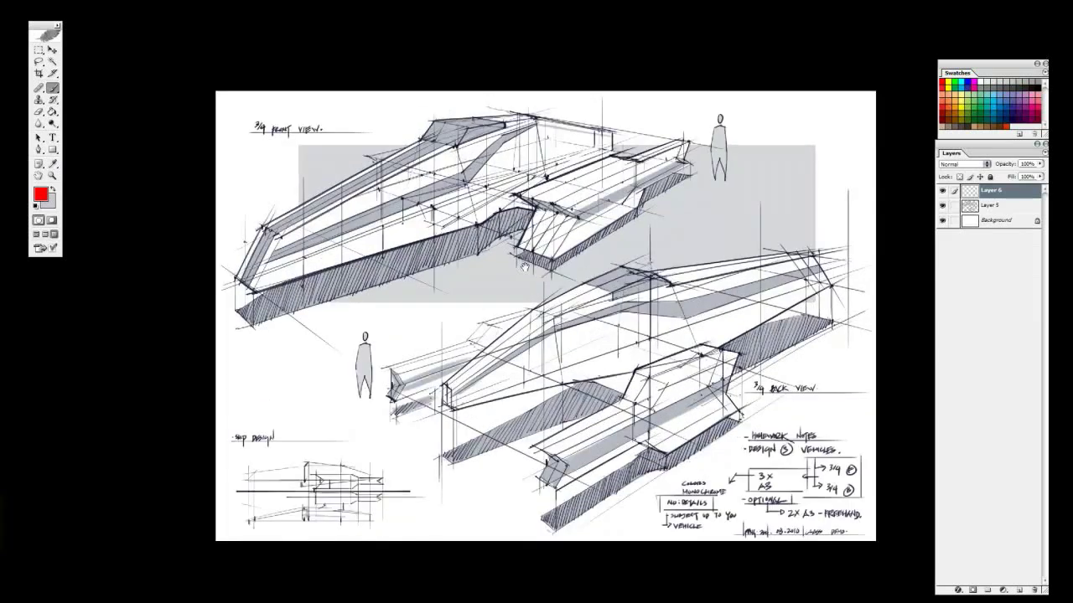
pyautogui.moveTo(525, 267); pyautogui.dragTo(519, 298)
pyautogui.hotkey('ctrl', '+')
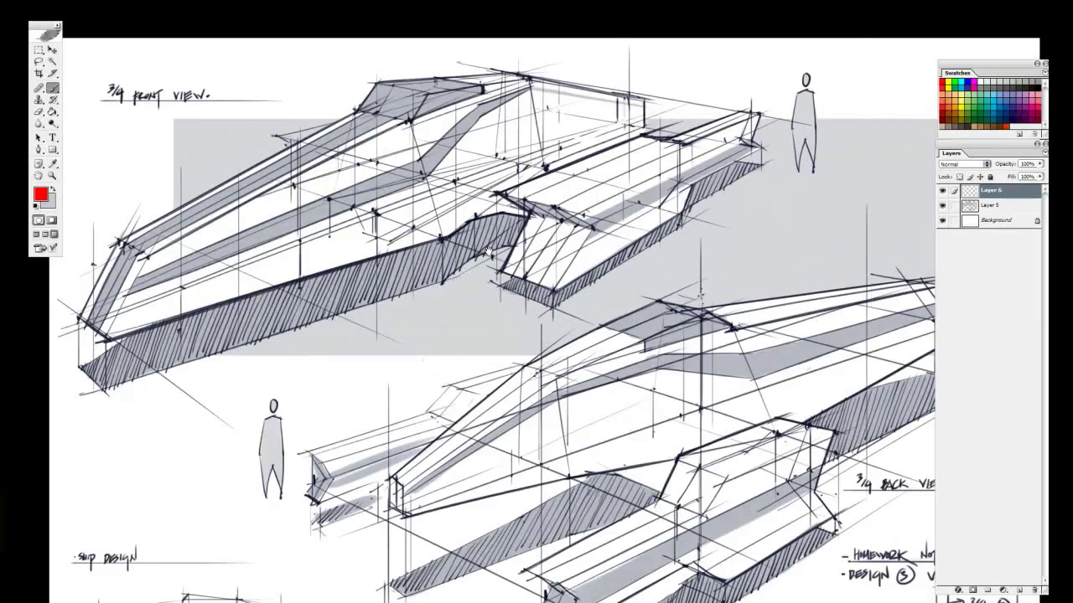